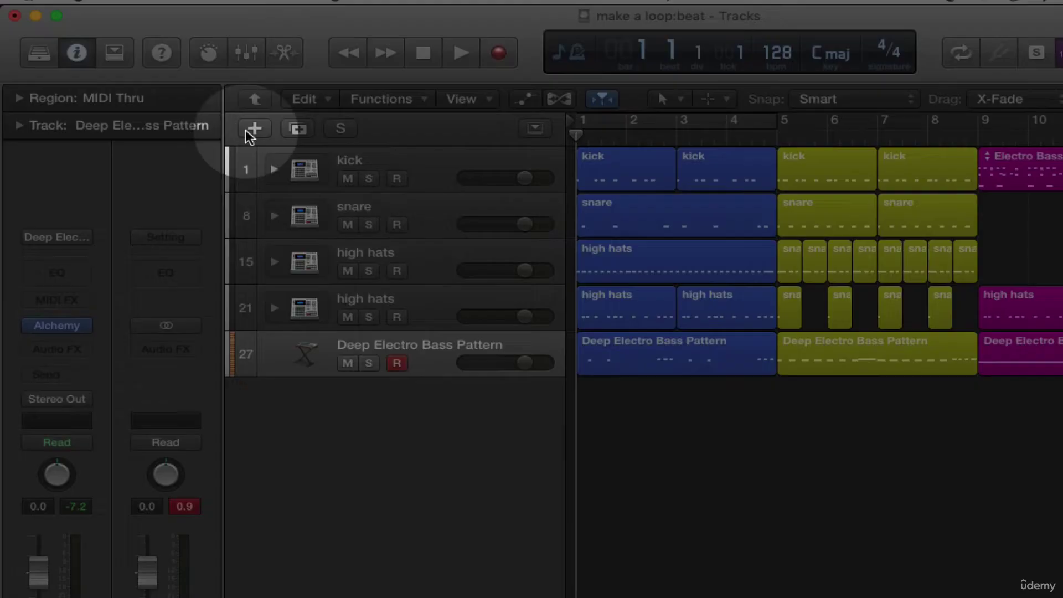
- Create one new software instrument track with the default patch, with the library set to open
click(247, 129)
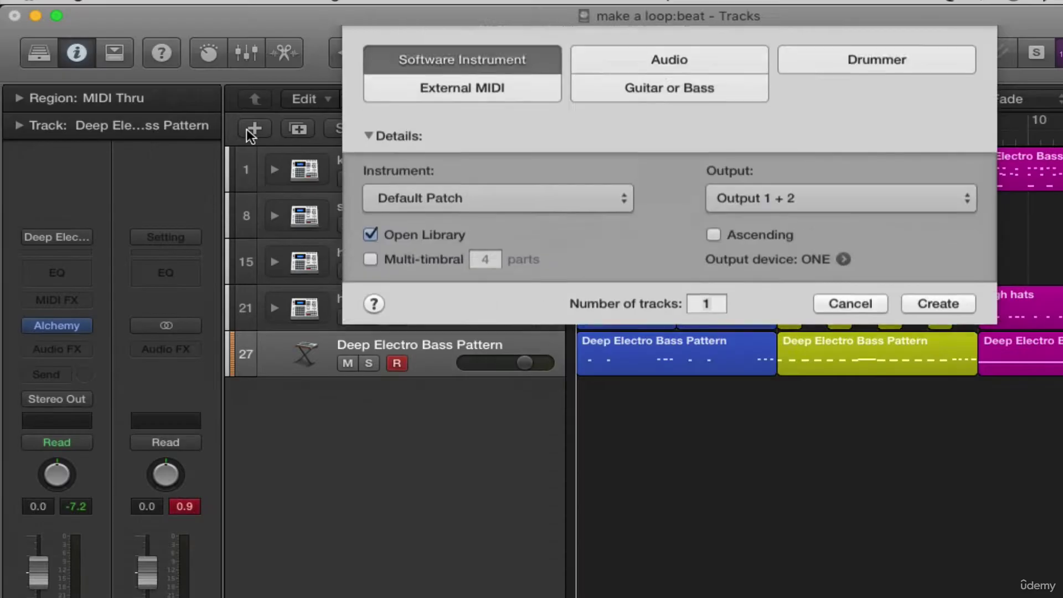
click(923, 314)
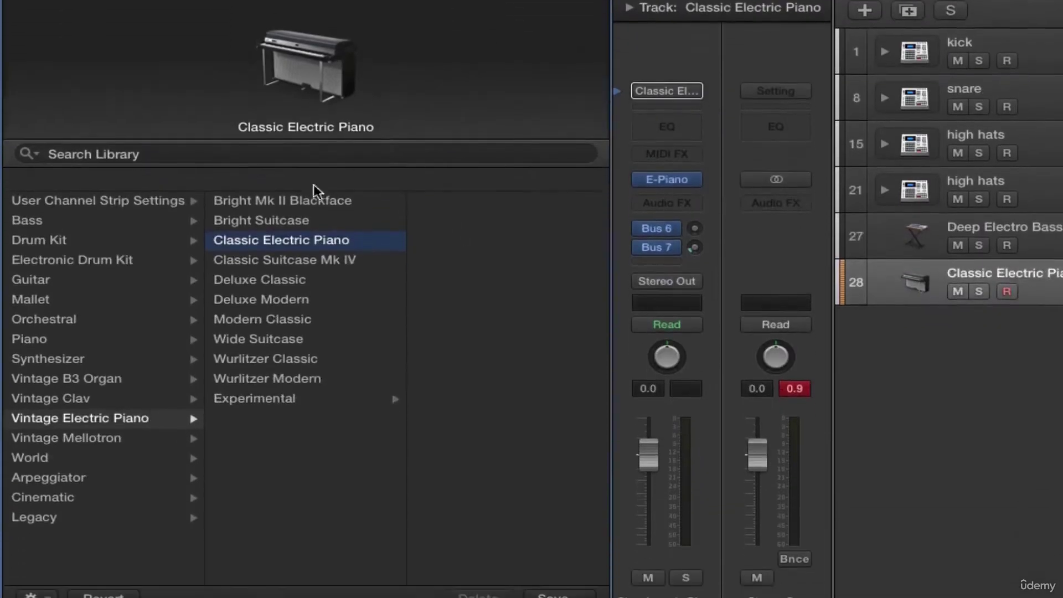
- Search the patch library for "electro" and load the Electron Collisions patch dated 4 Jun 2013 on the new track
click(155, 133)
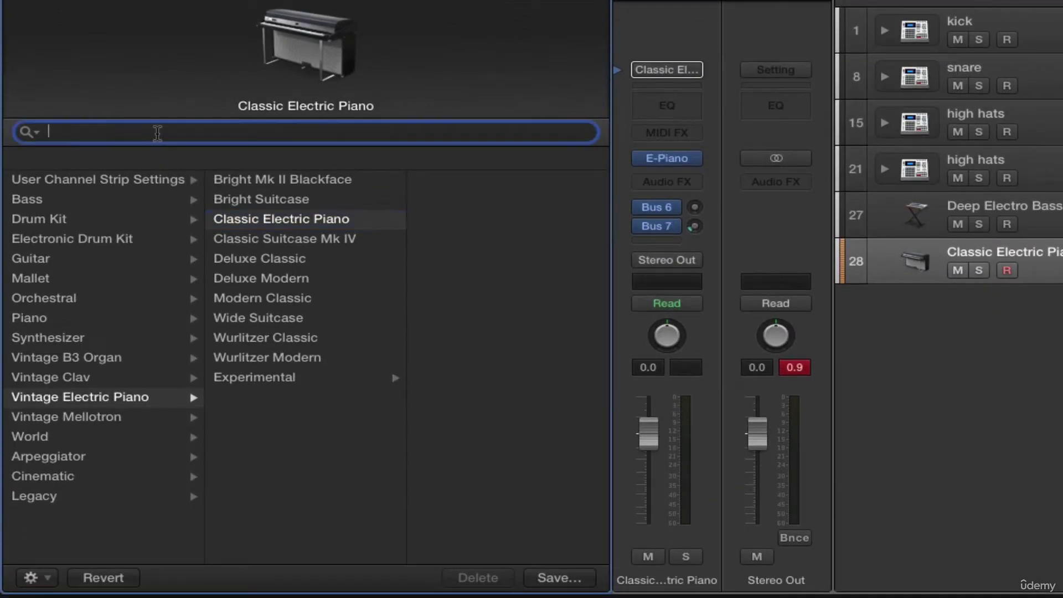
text(electro)
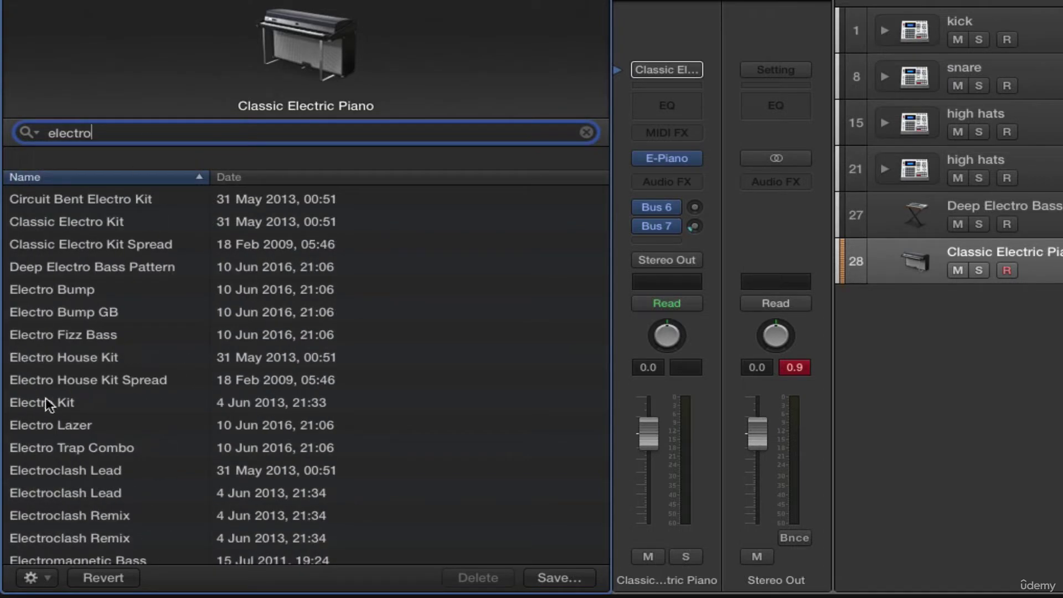
scroll(64, 414, down, 1)
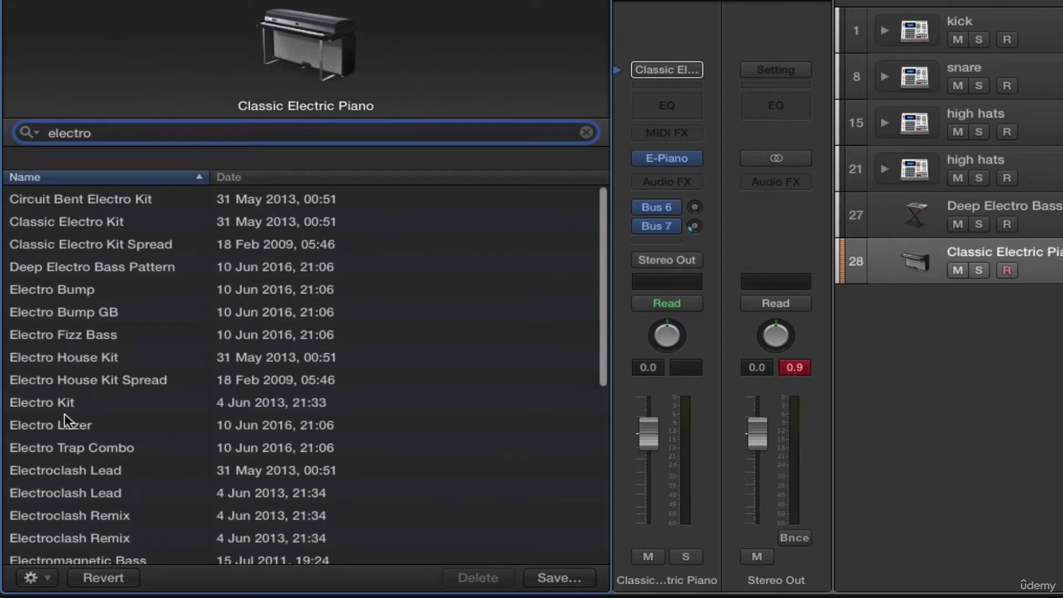
scroll(171, 469, down, 15)
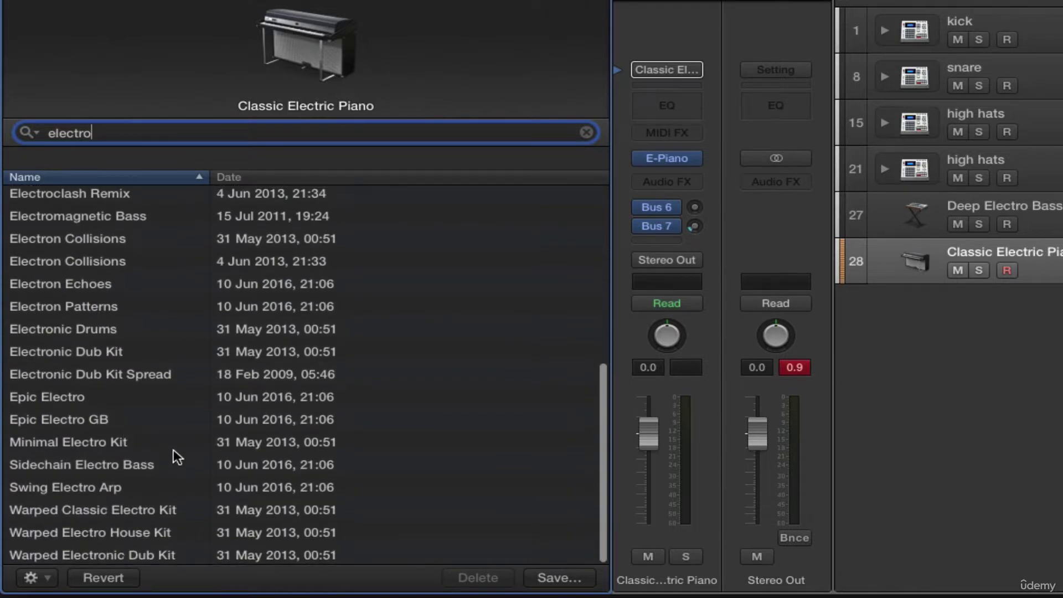
scroll(166, 496, up, 5)
scroll(174, 510, up, 1)
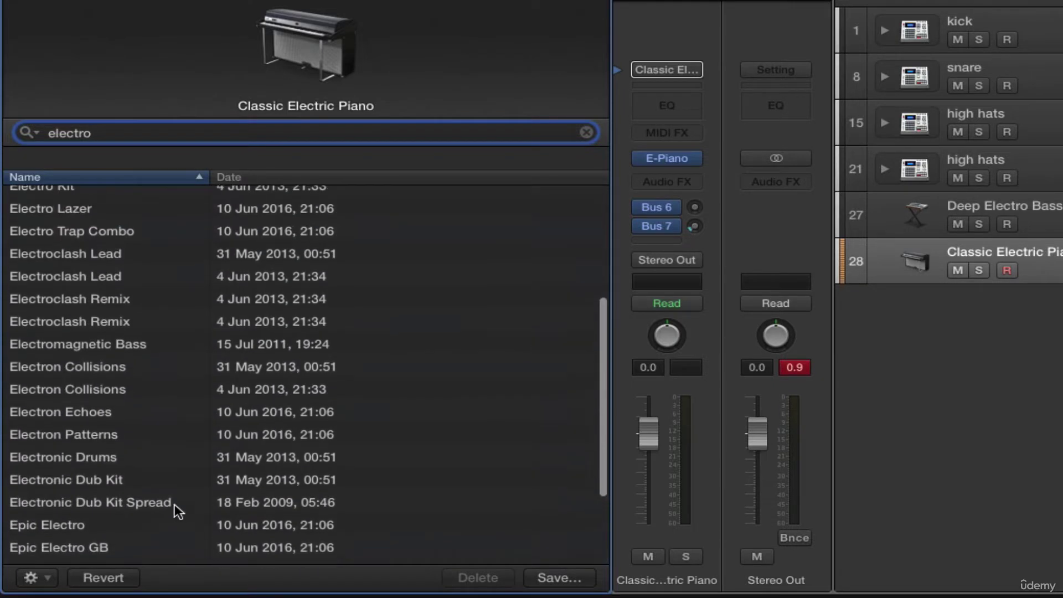
click(108, 387)
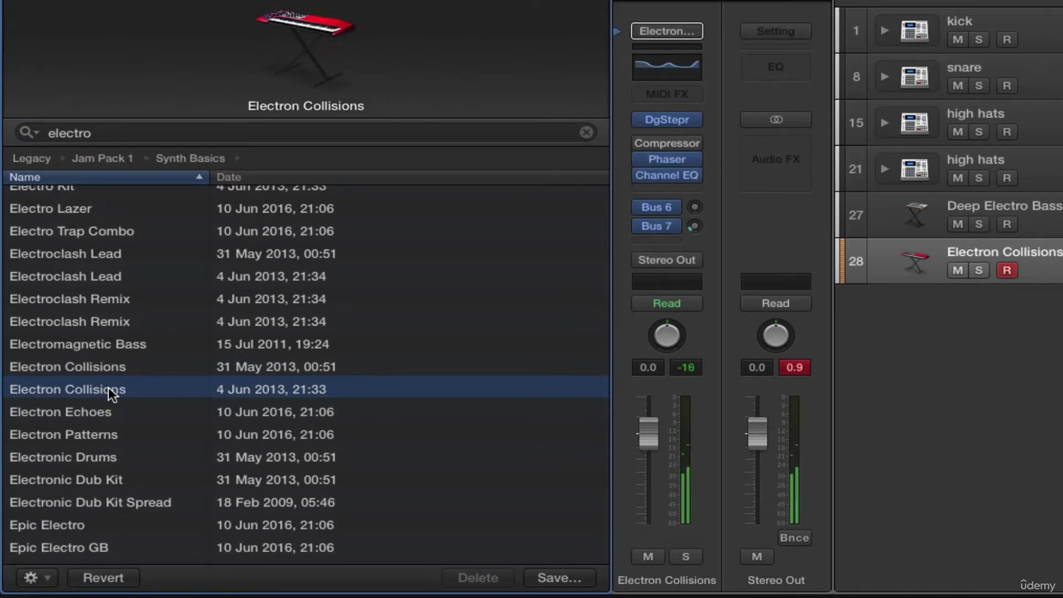
- Load the Electro Lazer patch from the search results on the new track
scroll(108, 387, up, 4)
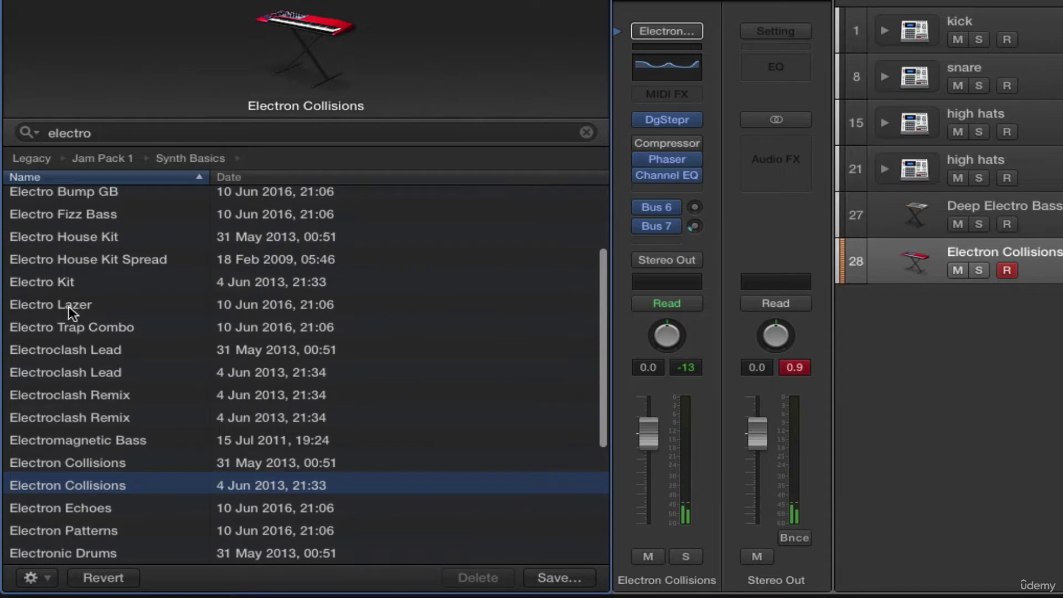
click(69, 307)
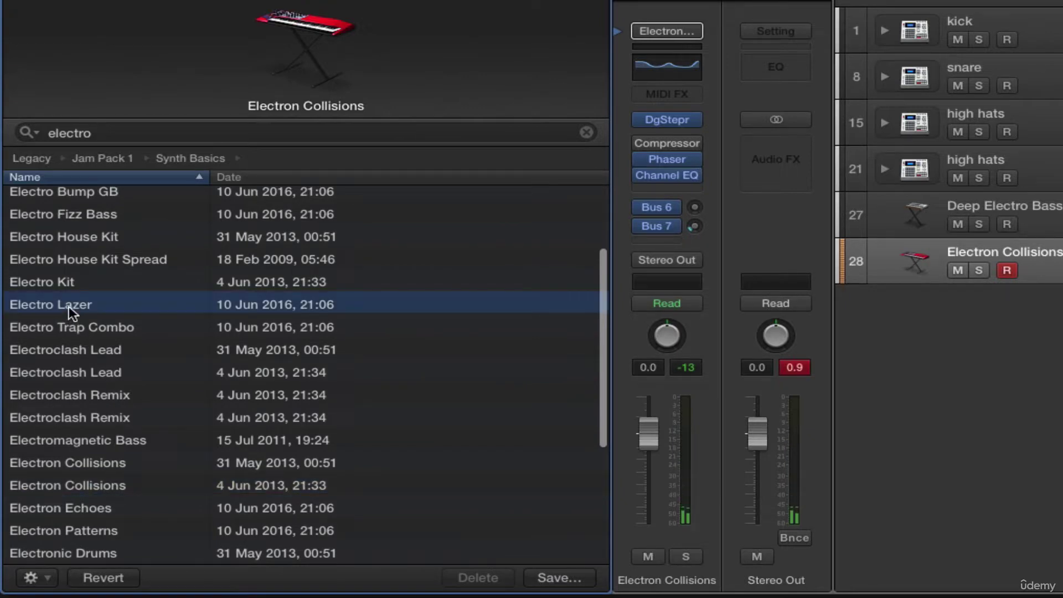
scroll(68, 306, up, 5)
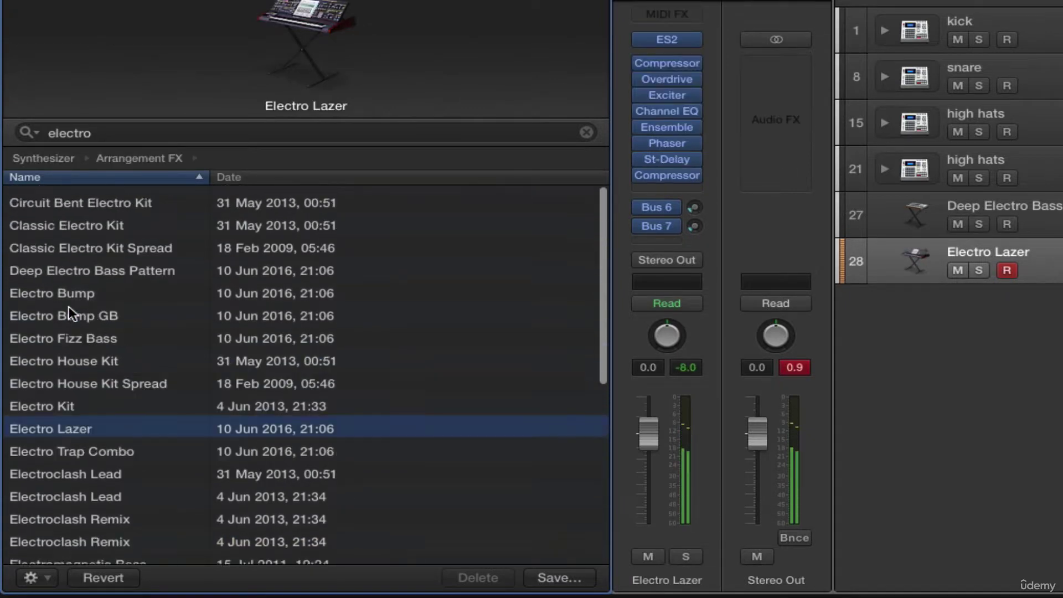
- Change the library search to "electric" and load the EVD6 Electric Clav patch on the new track
click(123, 133)
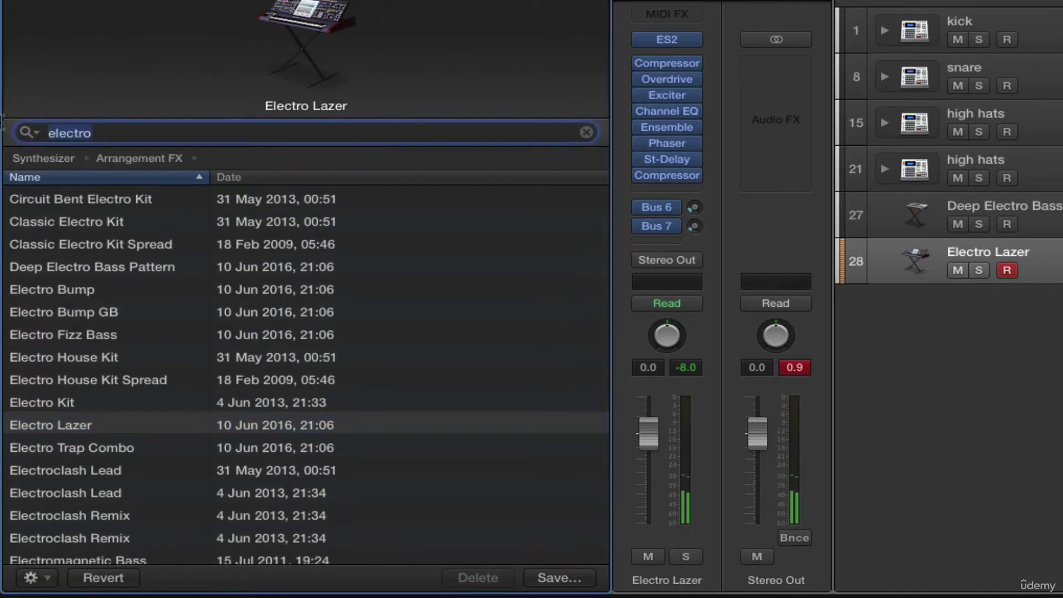
text(el)
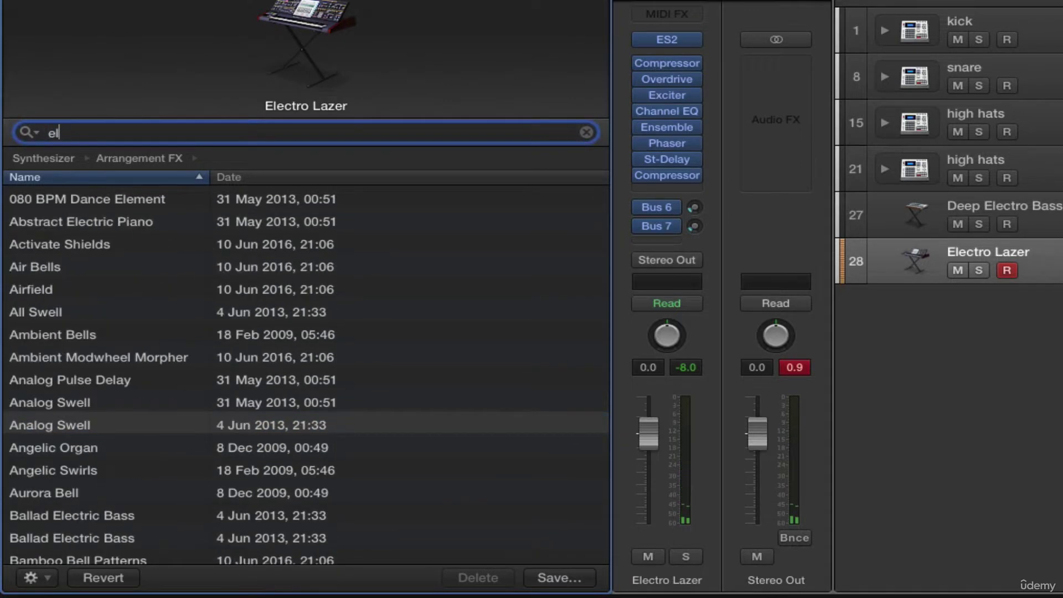
text(ectric)
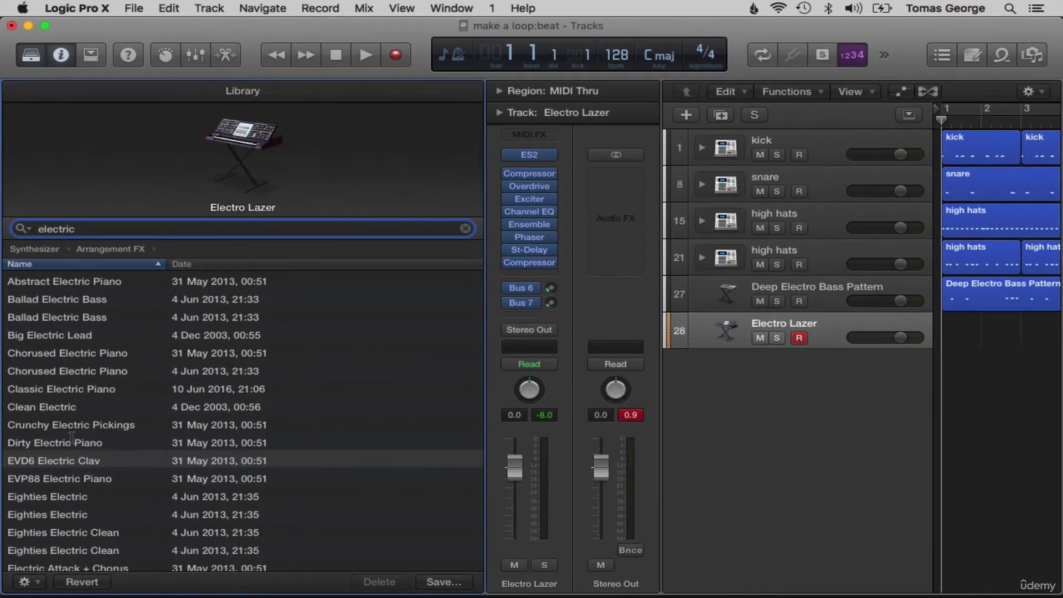
click(72, 460)
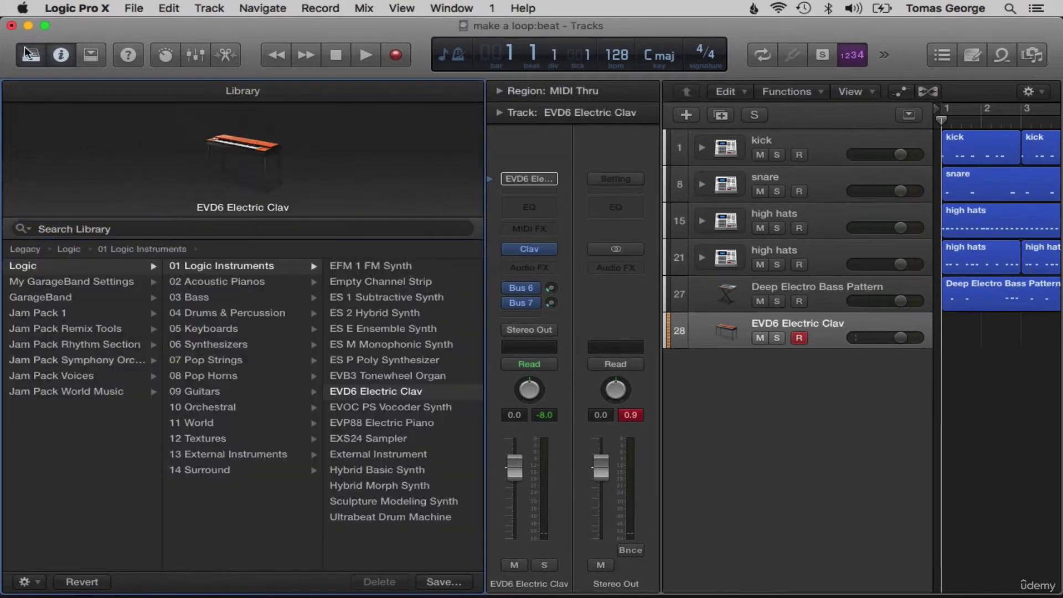
- Hide the library and replace the track's instrument plug-in with the stereo Vintage Electric Piano
key(y)
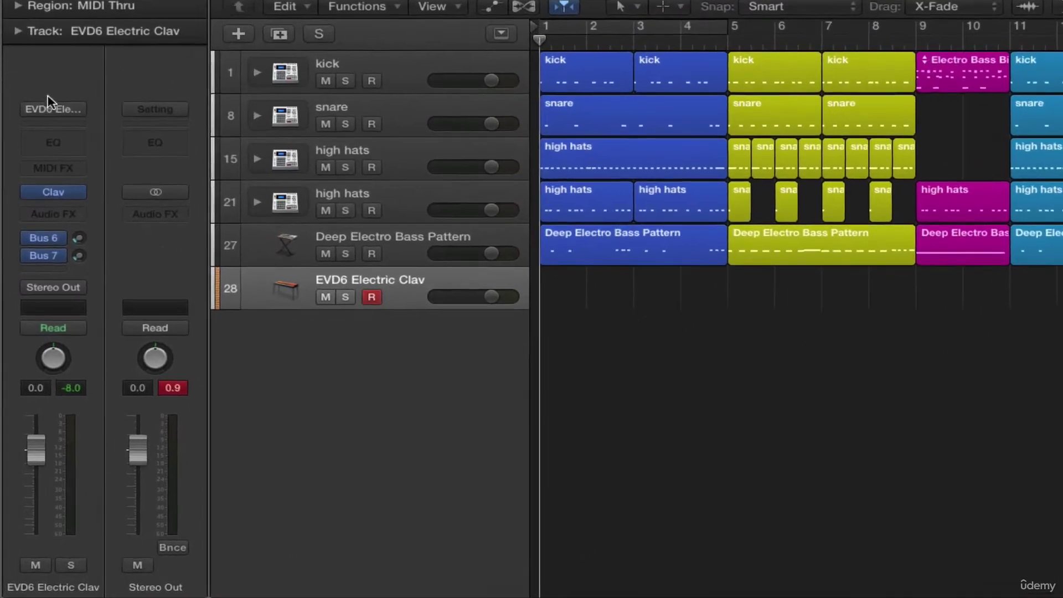
mouse_move(62, 249)
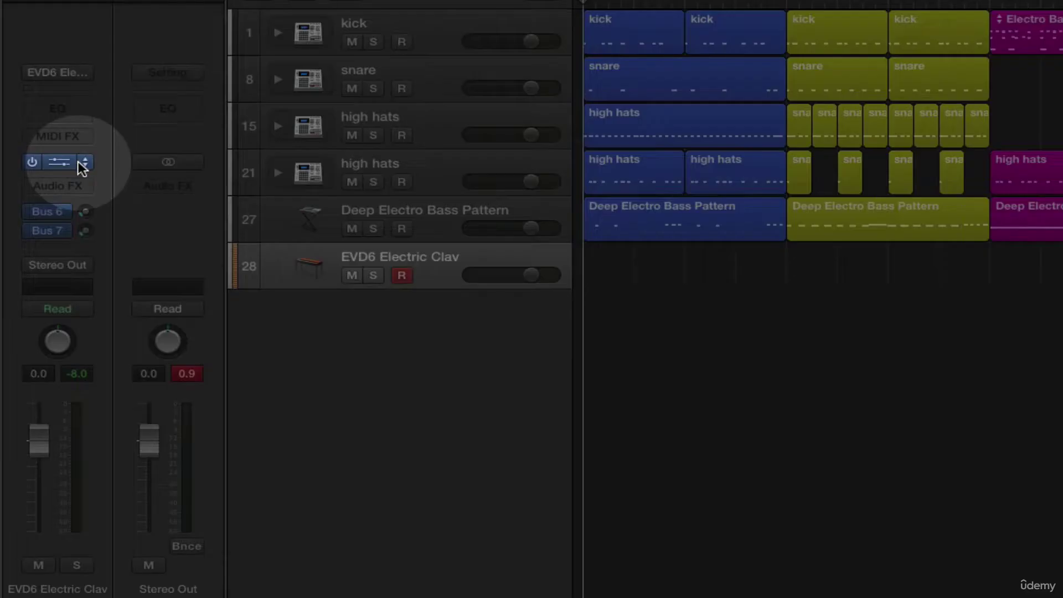
click(81, 164)
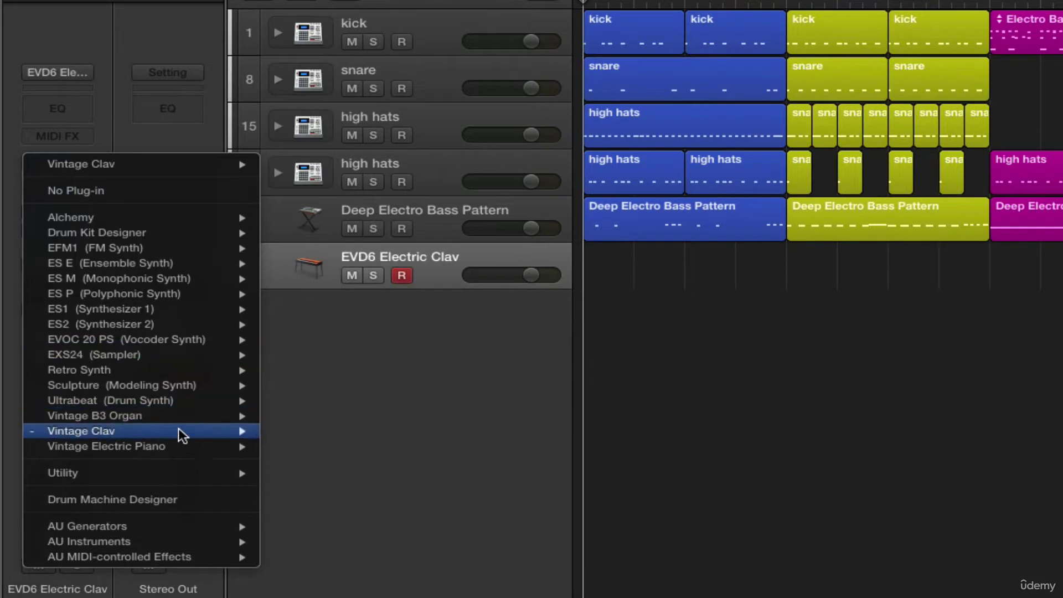
mouse_move(186, 447)
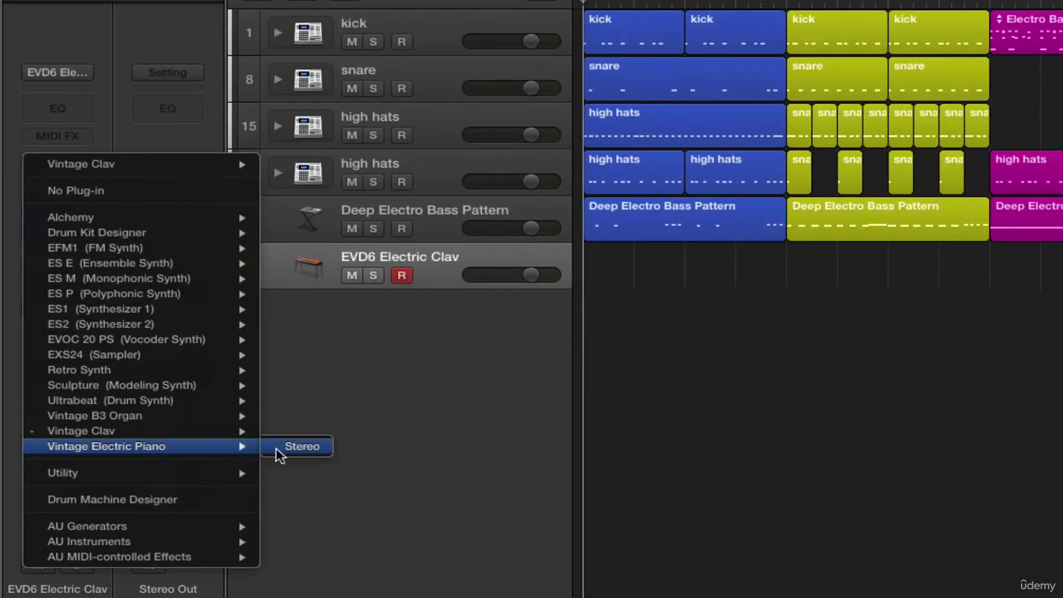
click(279, 447)
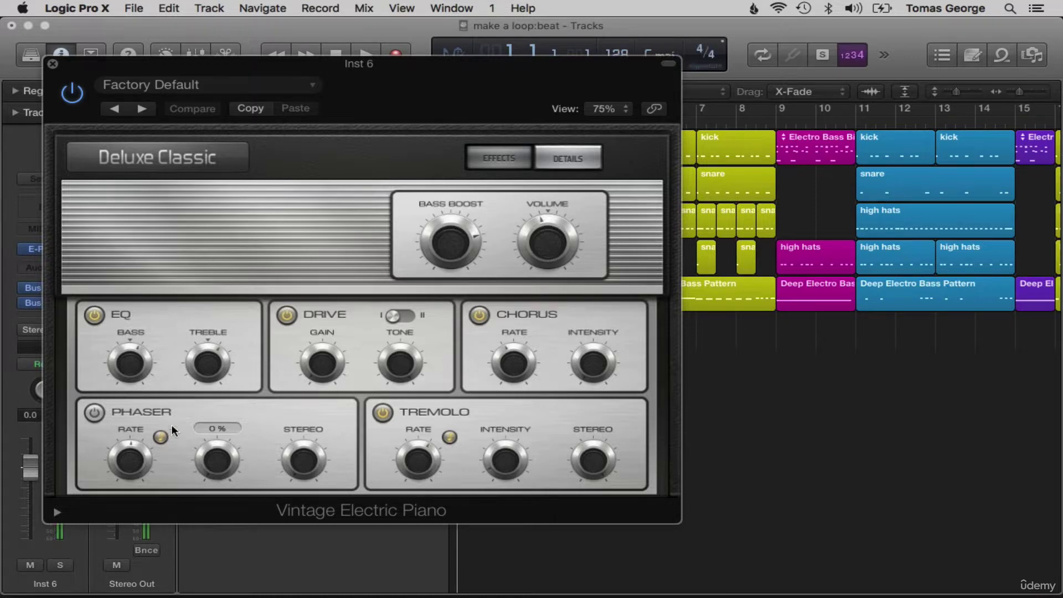
- Step through the Vintage Electric Piano presets to Classic Suitcase Mk IV, and close the plug-in window
click(142, 108)
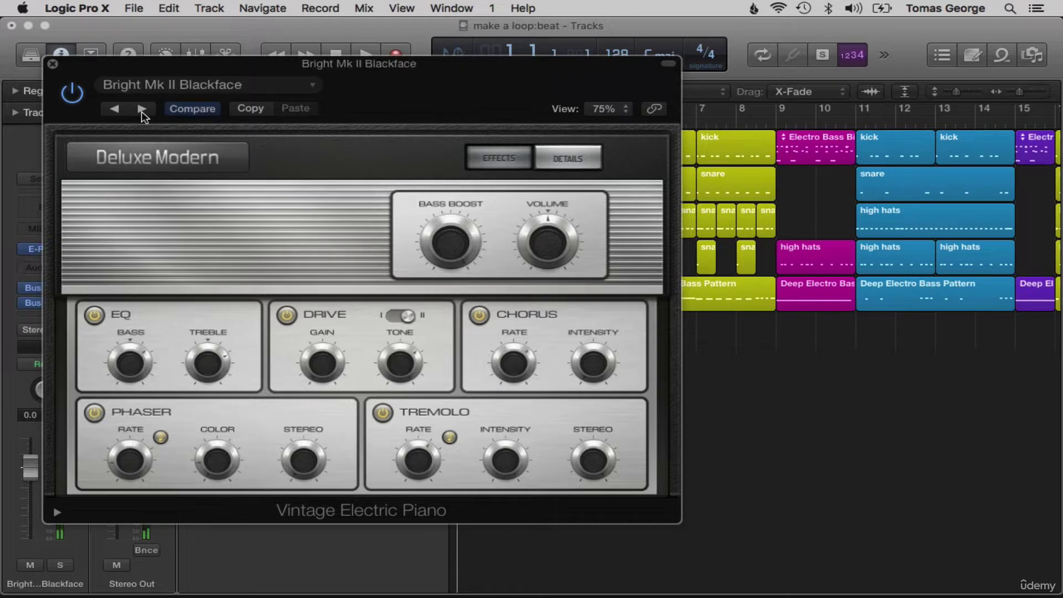
click(141, 108)
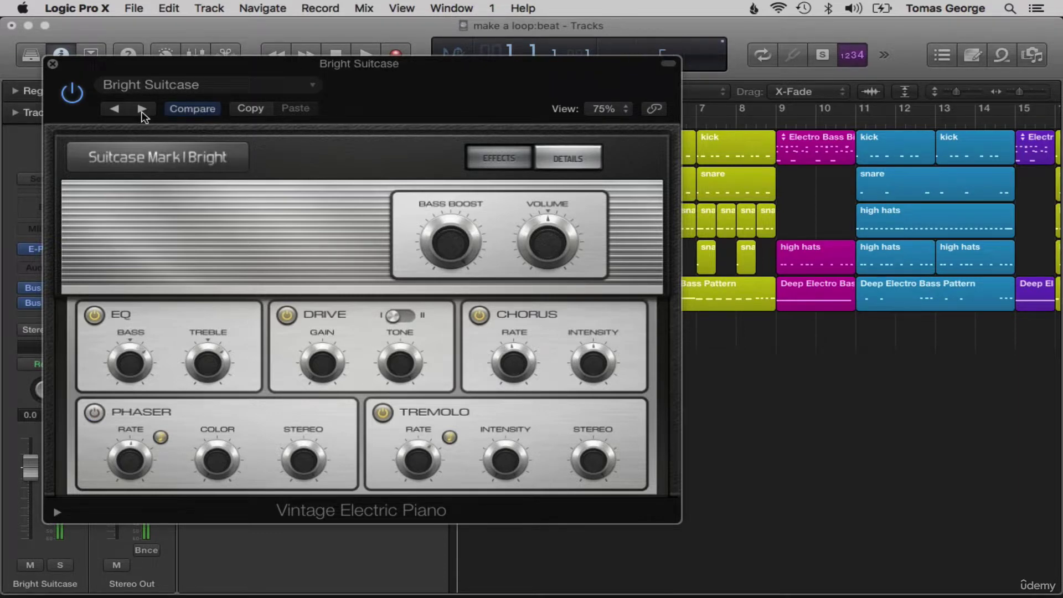
click(142, 109)
click(142, 109)
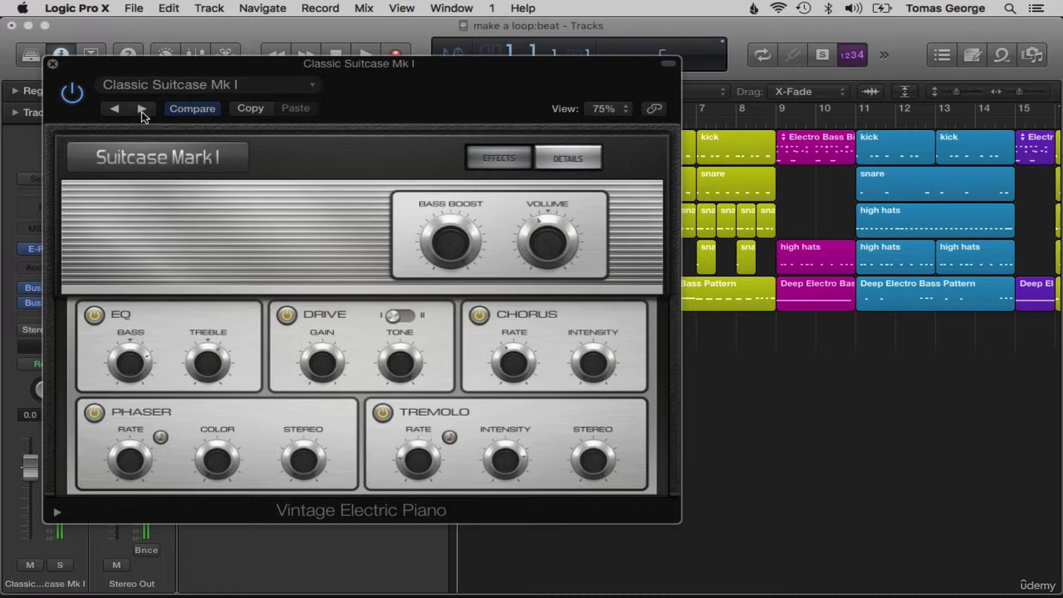
click(142, 108)
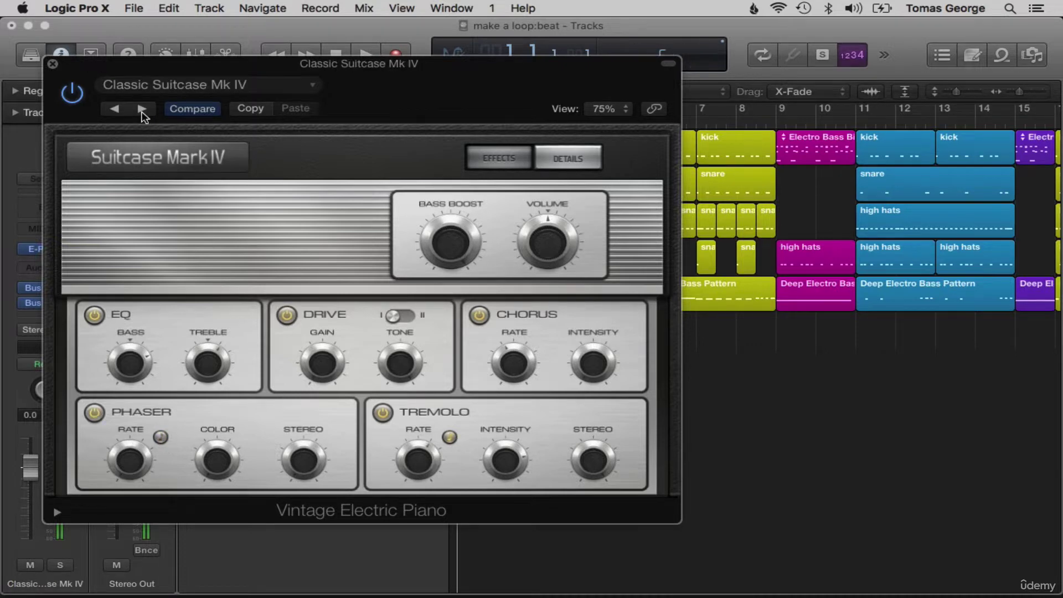
click(52, 64)
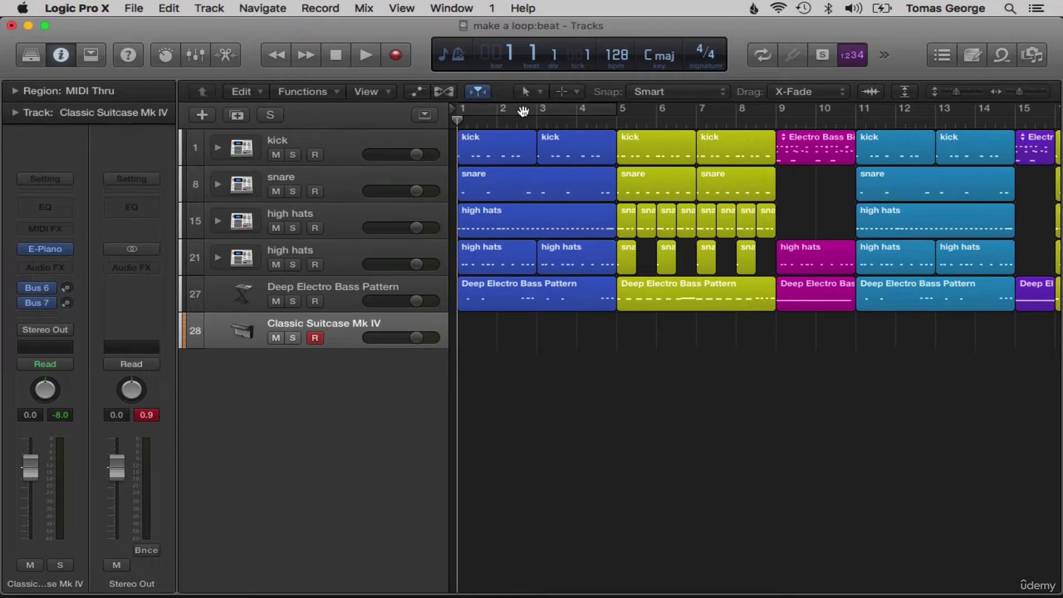
- Turn on the cycle range over the first four bars and play the loop back, stopping it after rehearsing
click(523, 110)
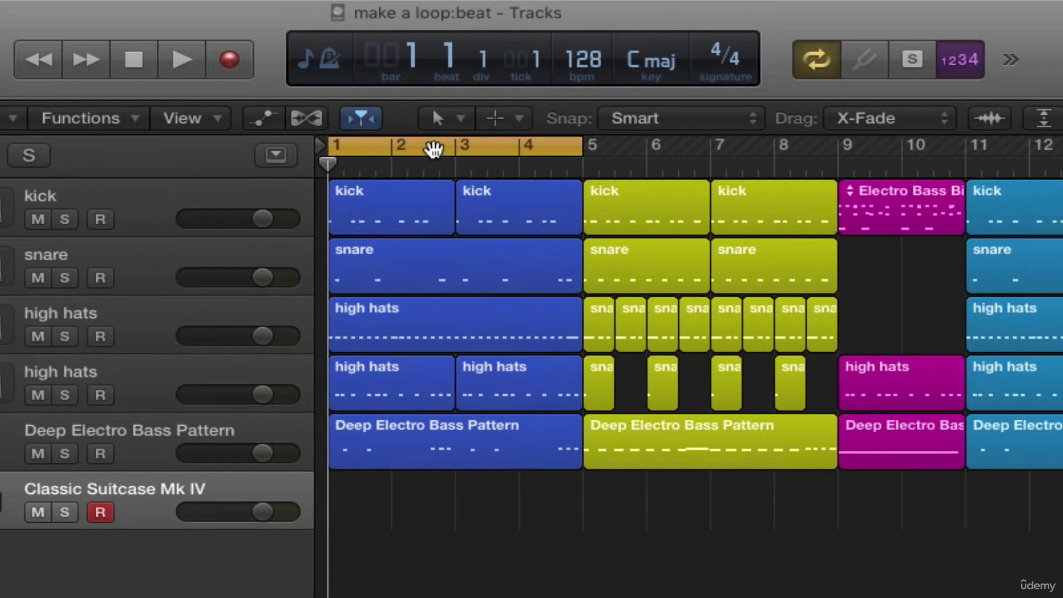
key(space)
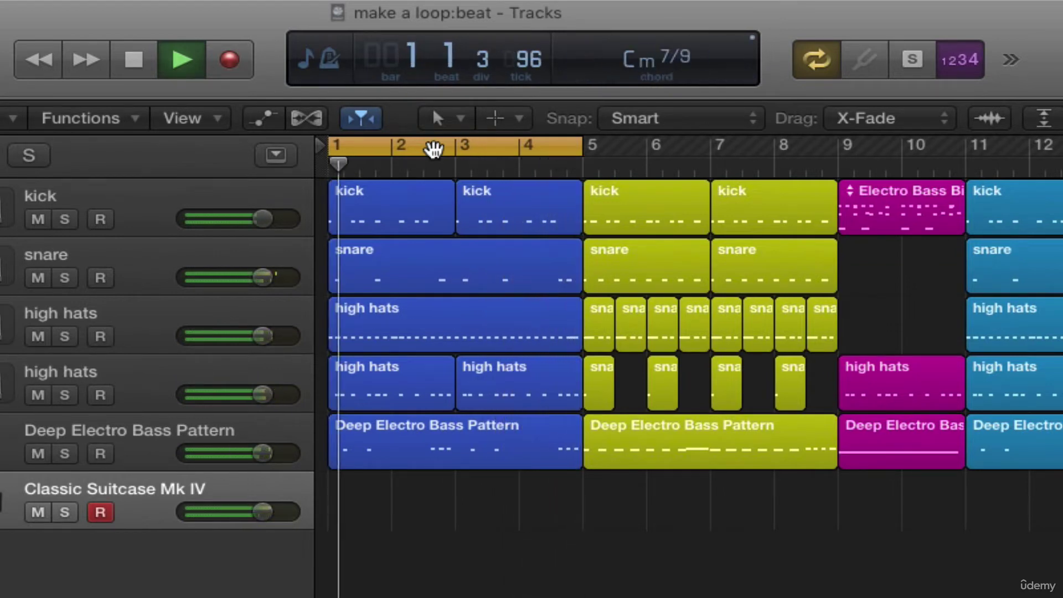
key(space)
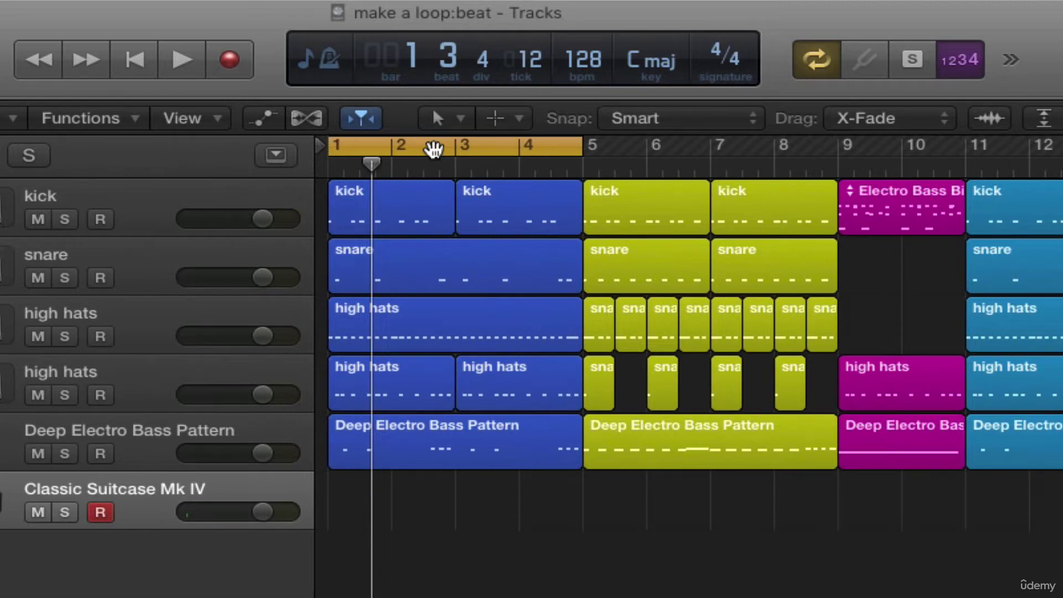
- Record a trial take on the Classic Suitcase Mk IV track and delete the recorded region
key(r)
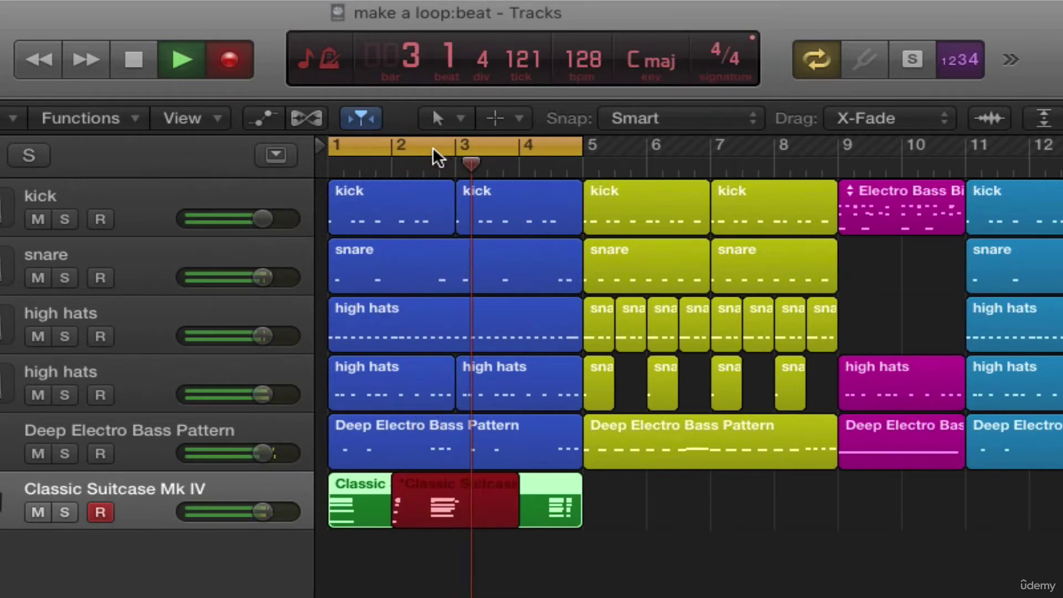
key(space)
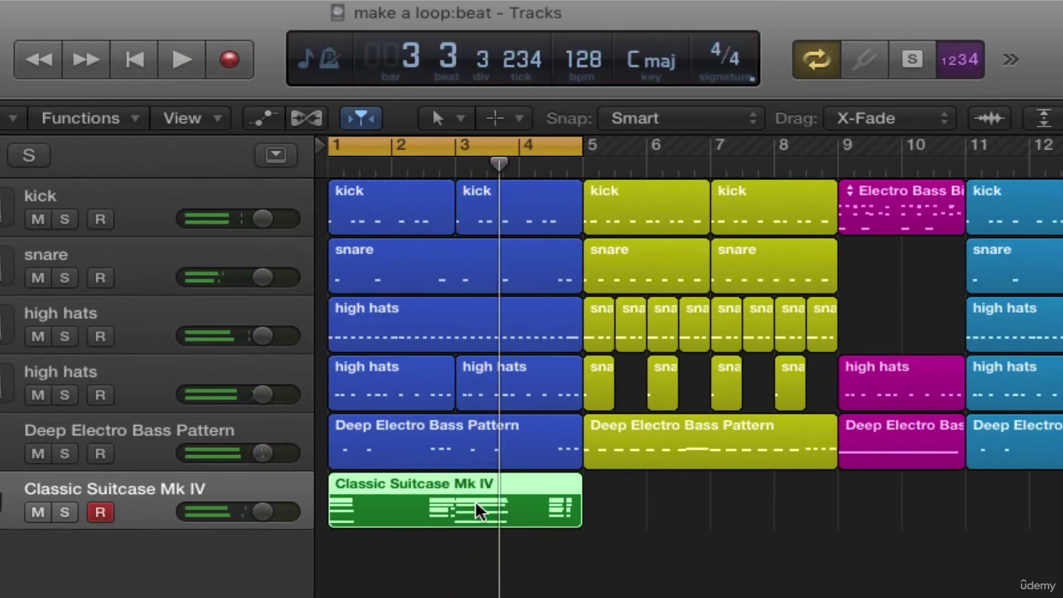
key(Delete)
- Record a new four-bar chord part on the Classic Suitcase Mk IV track, starting from bar 1
key(Return)
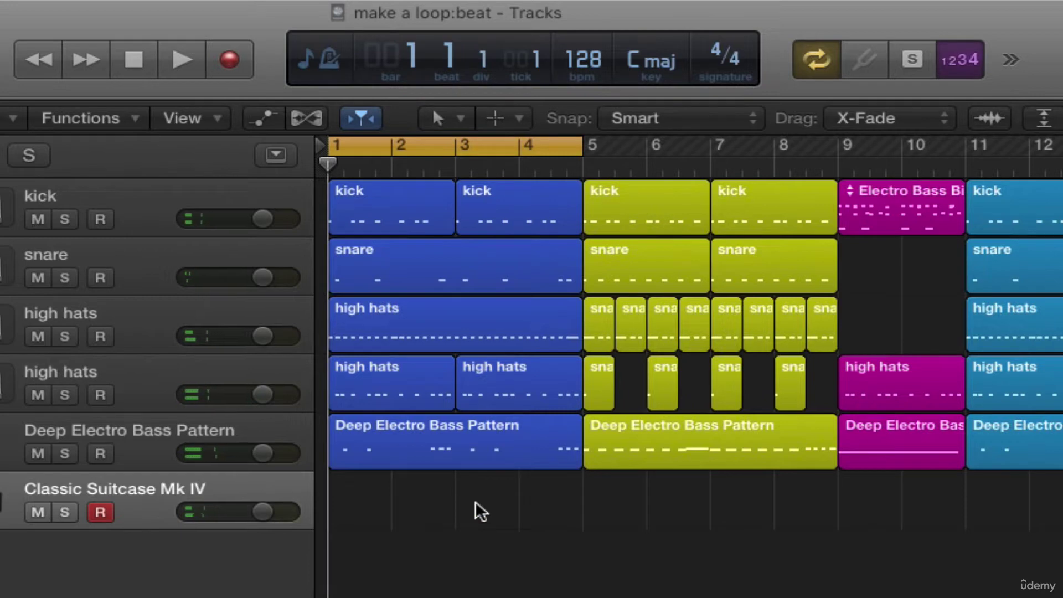
key(r)
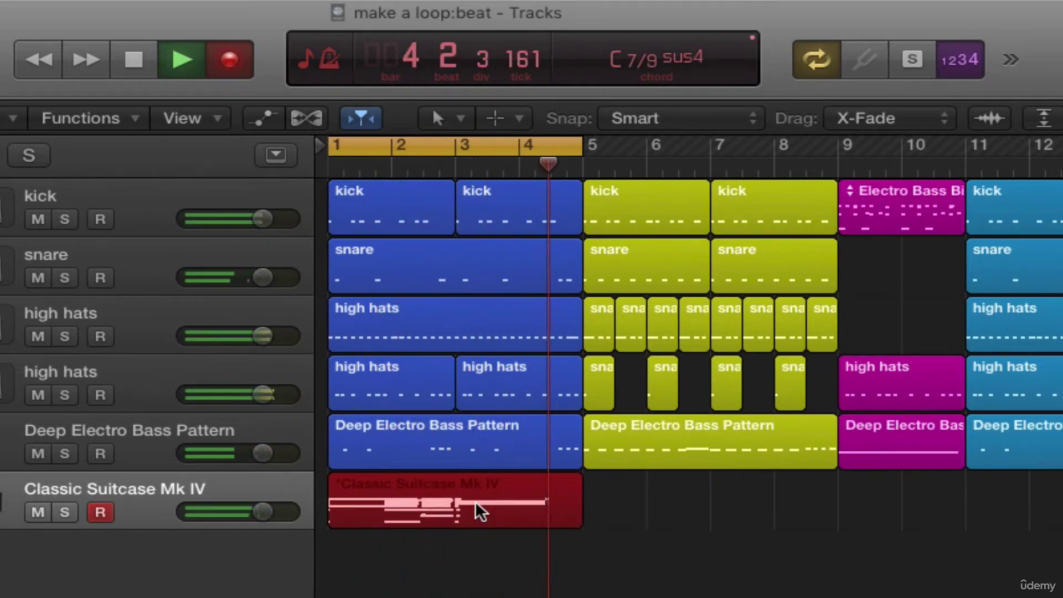
key(space)
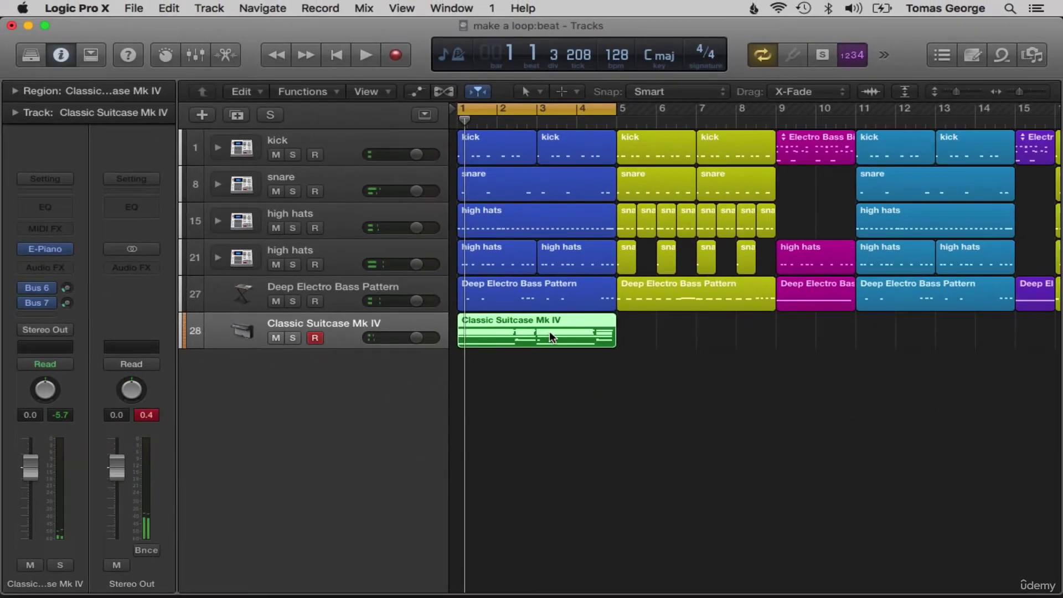
- Open the recorded region in the Piano Roll and delete the short stray note just above C4 at the start of bar 1
key(super+4)
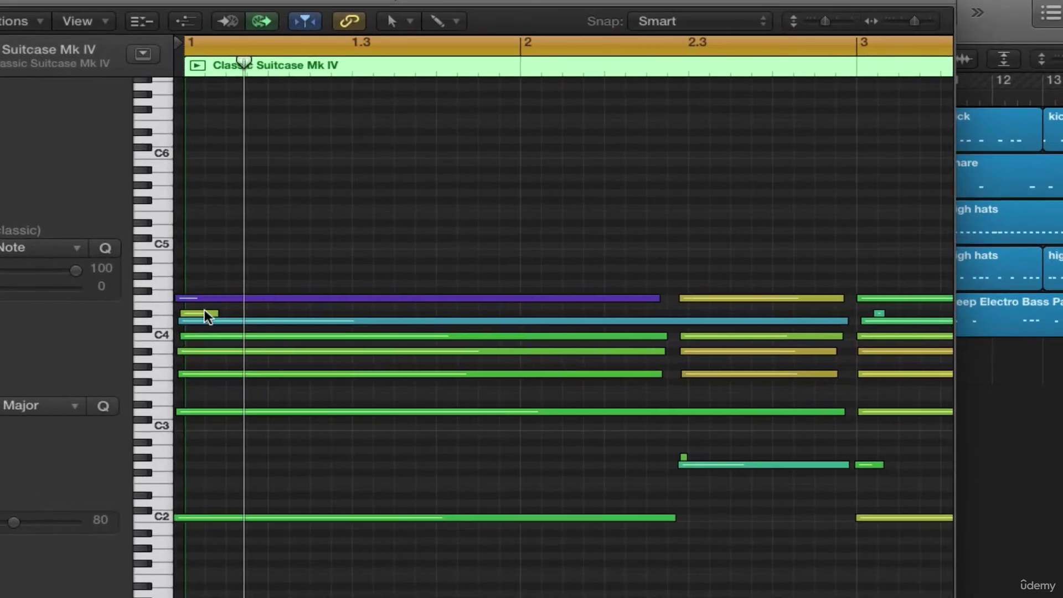
click(204, 314)
key(Delete)
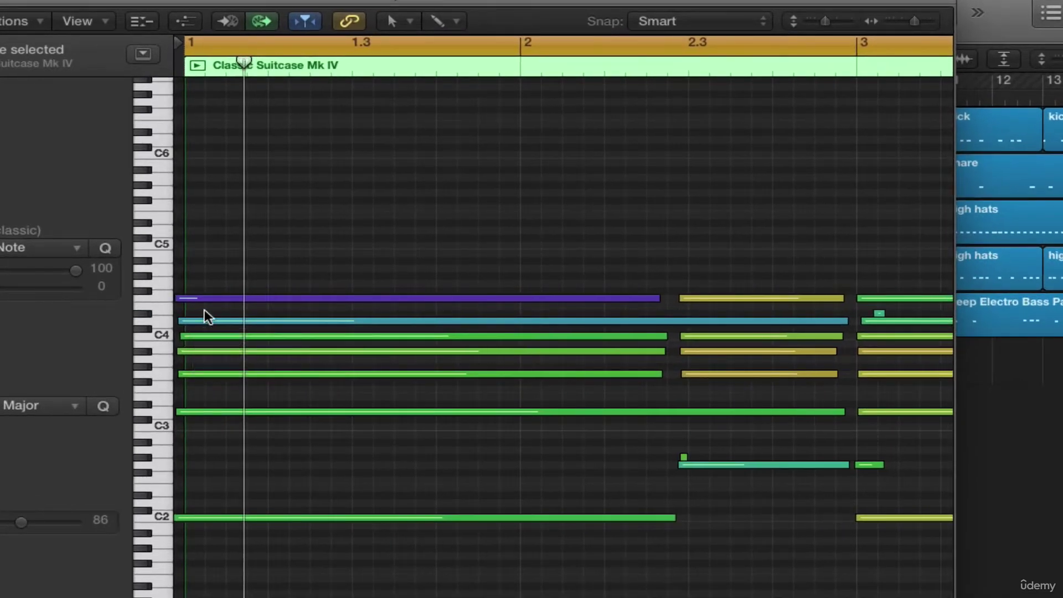
- Delete the short stray notes below C3 near 2.3 and at bar 3, plus the tiny one above C4 just after bar 3
click(685, 457)
key(Delete)
scroll(638, 455, right, 5)
click(736, 464)
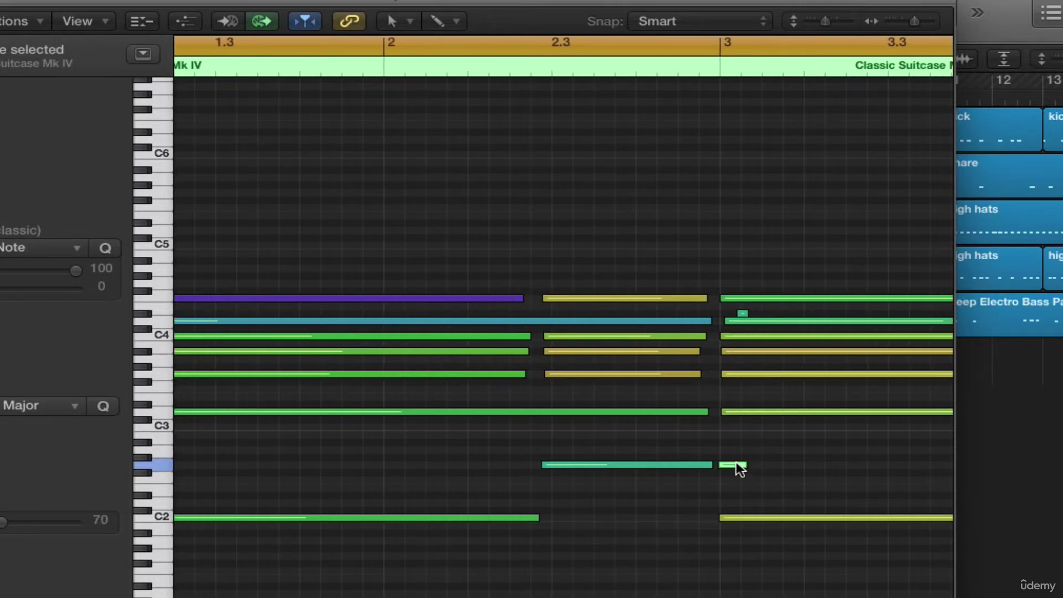
key(Delete)
click(743, 314)
key(Delete)
- Delete the short stray note below C3 near 4.3 in the chord region
scroll(743, 314, right, 20)
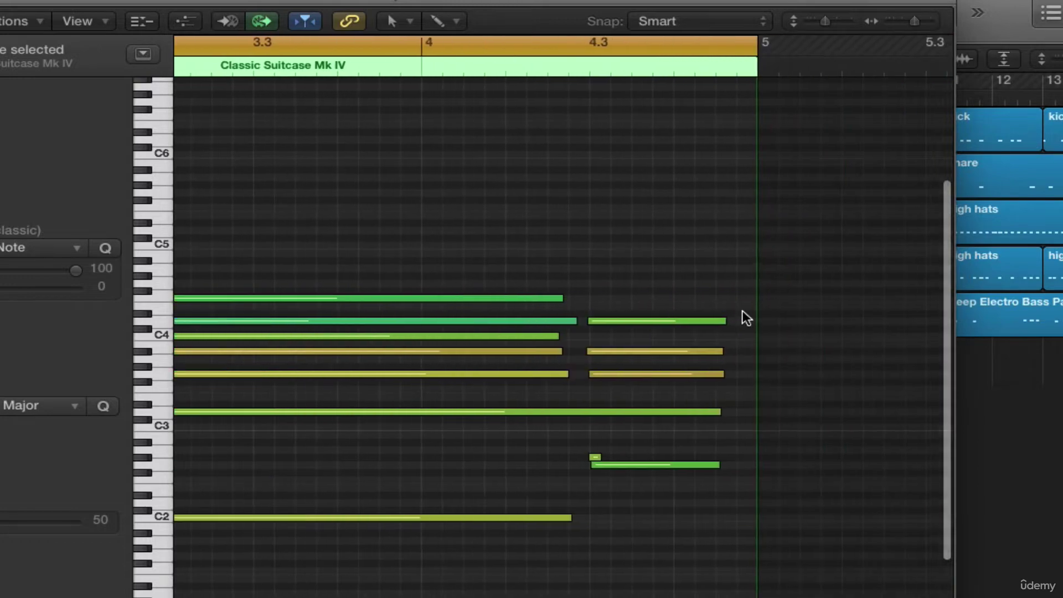
scroll(745, 318, down, 1)
click(595, 456)
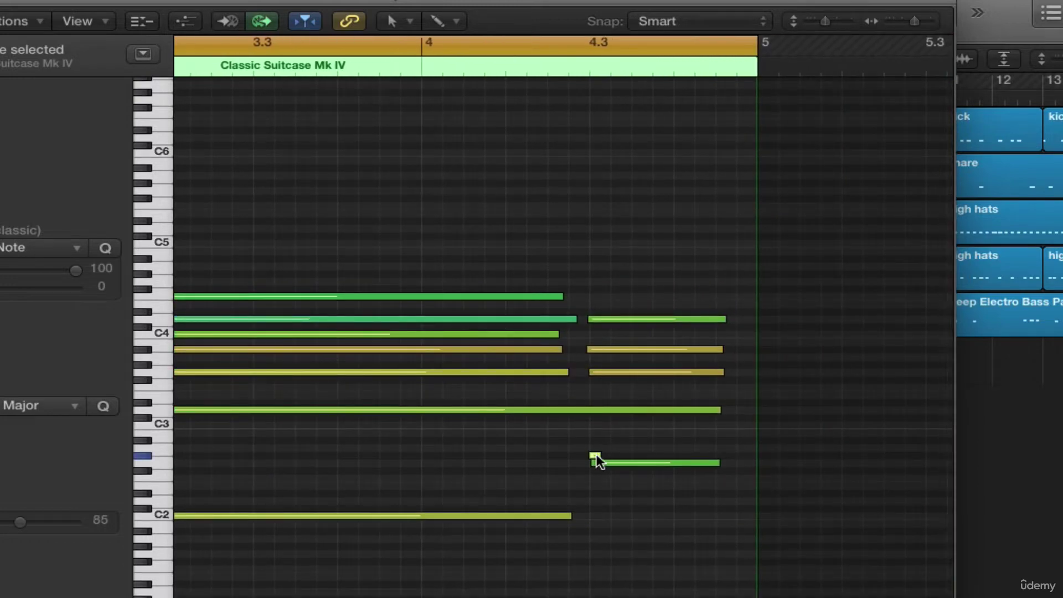
key(Delete)
- Quantize all notes of the four-bar chord region to 1/16 Note and close the Piano Roll
scroll(609, 466, left, 15)
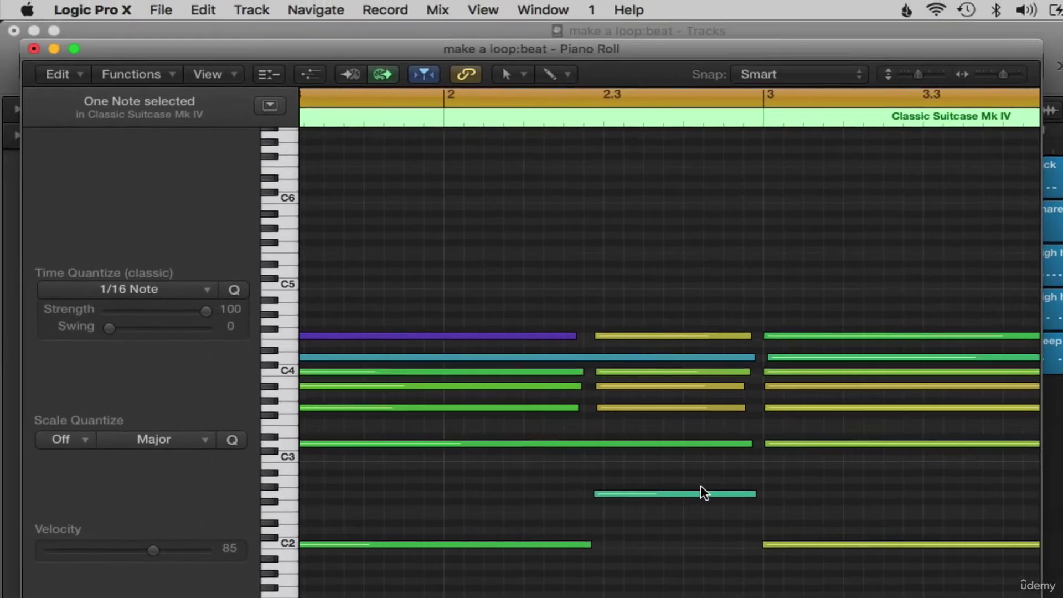
key(super+a)
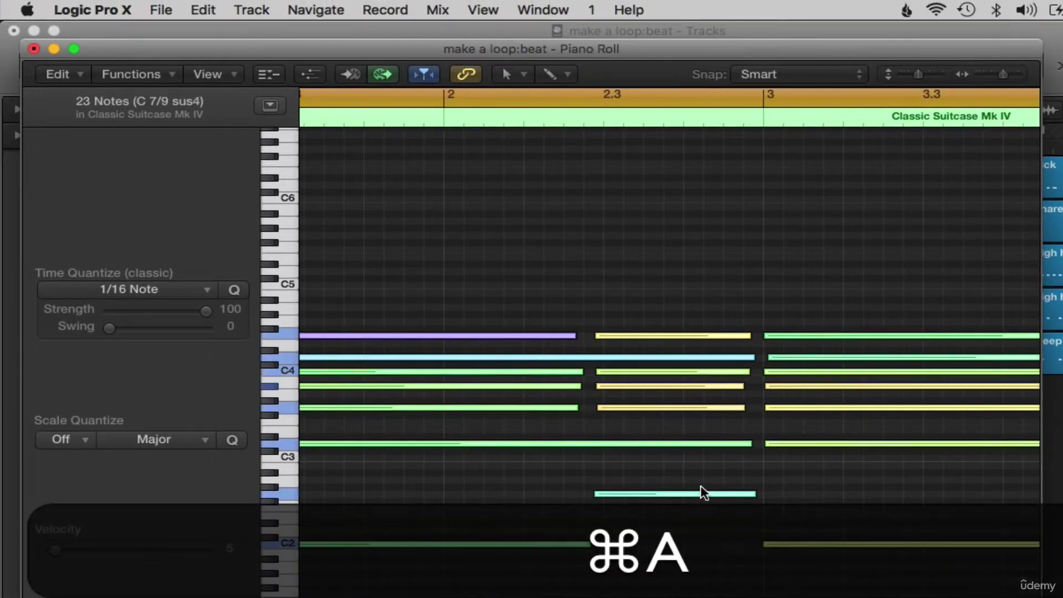
click(369, 293)
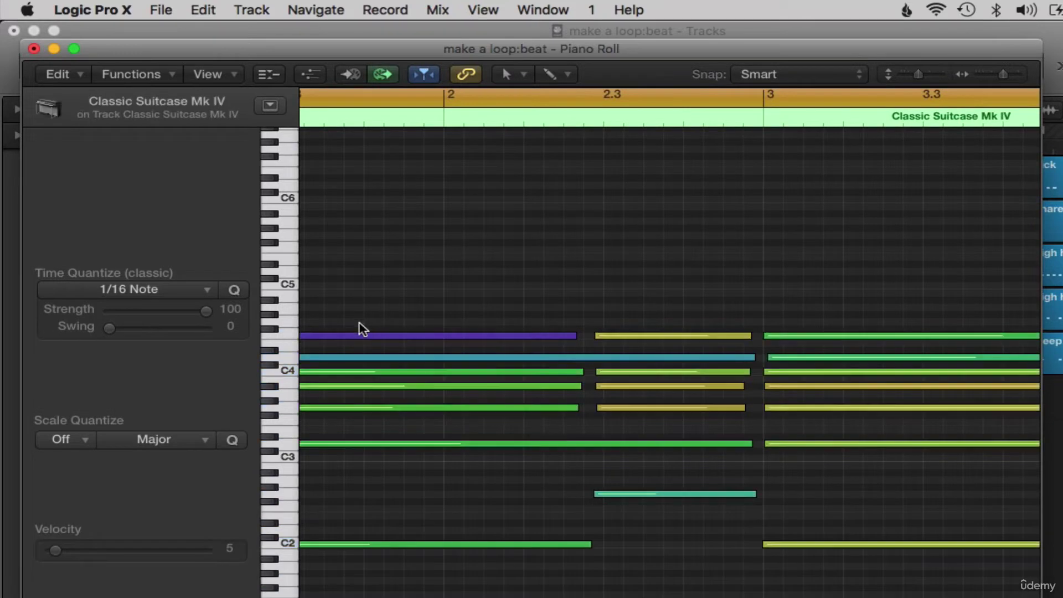
key(super+a)
click(195, 298)
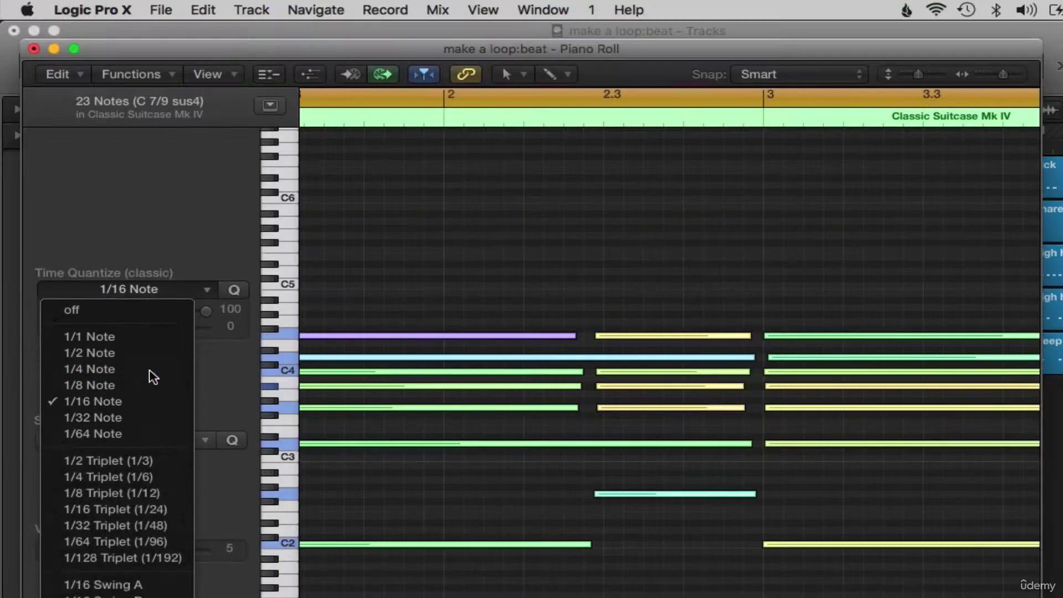
click(147, 375)
click(515, 275)
click(34, 49)
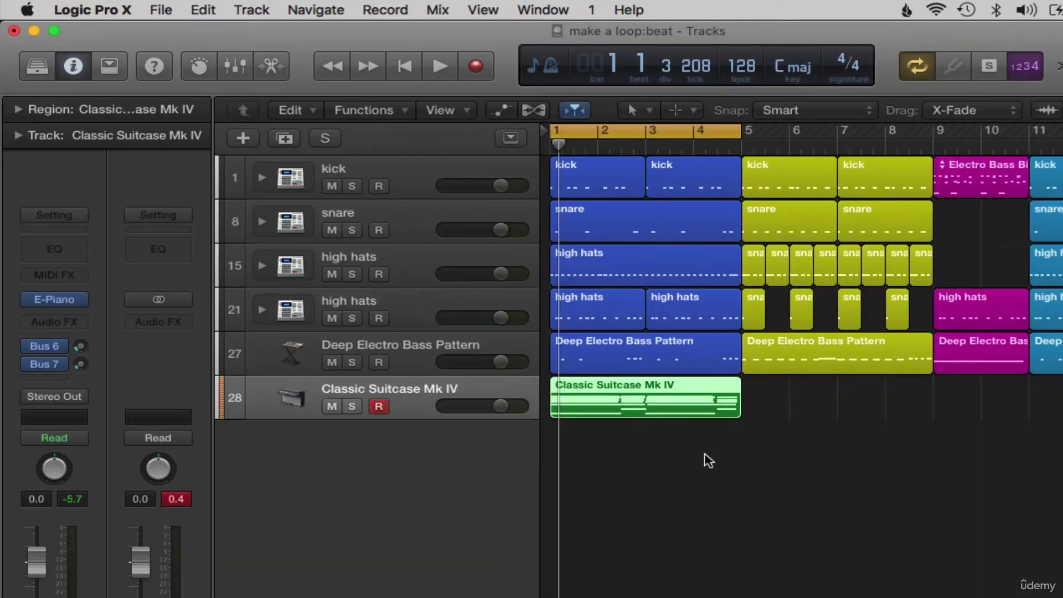
- Play the arrangement with the new chord part, turn off the cycle range and stop playback at bar 7
click(703, 458)
key(space)
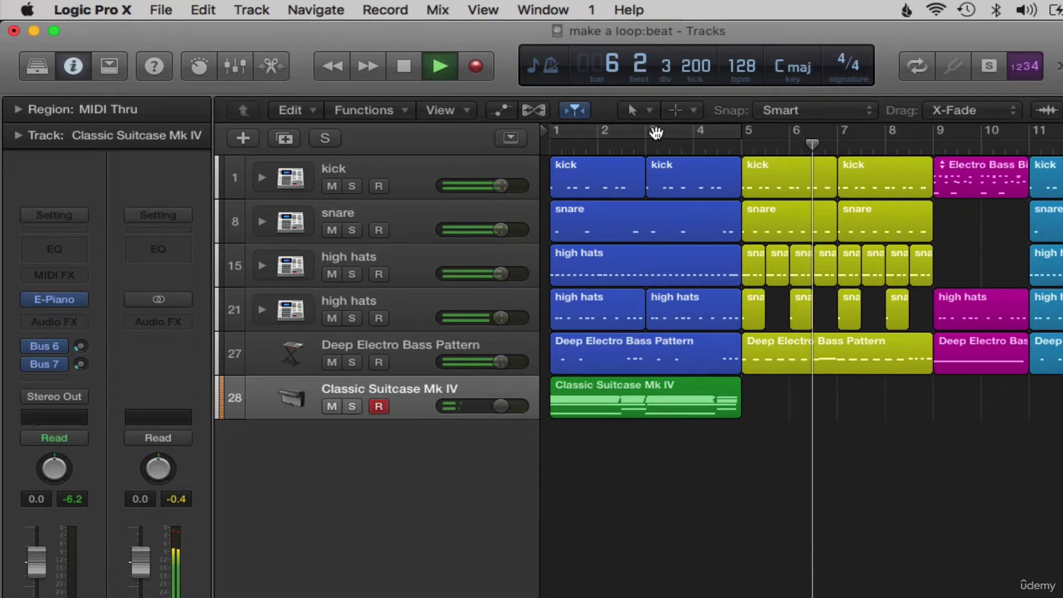
key(space)
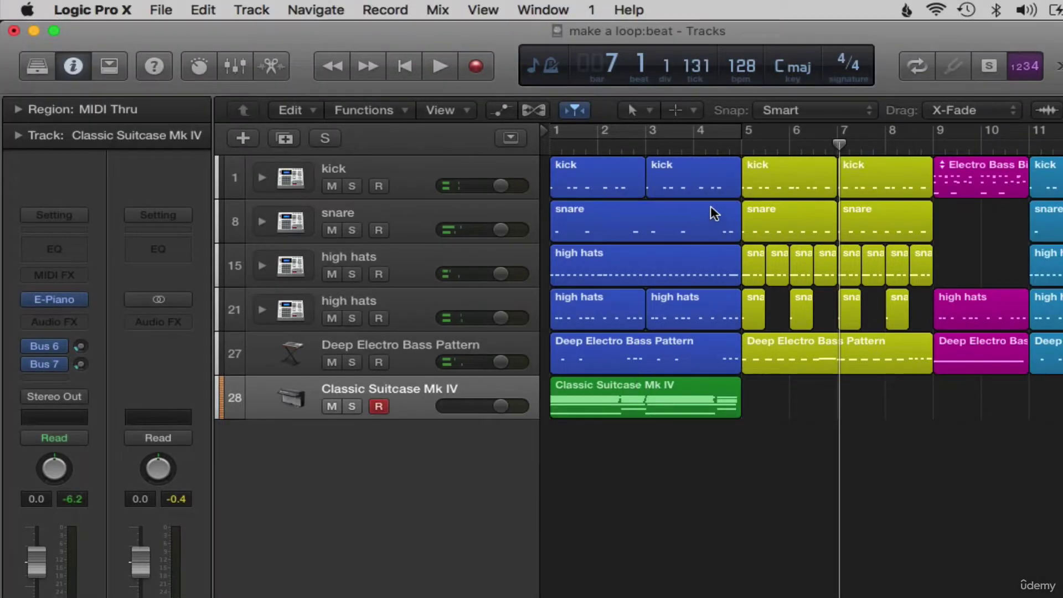
- Copy the four-bar Classic Suitcase Mk IV region so the copy starts at bar 5
click(600, 410)
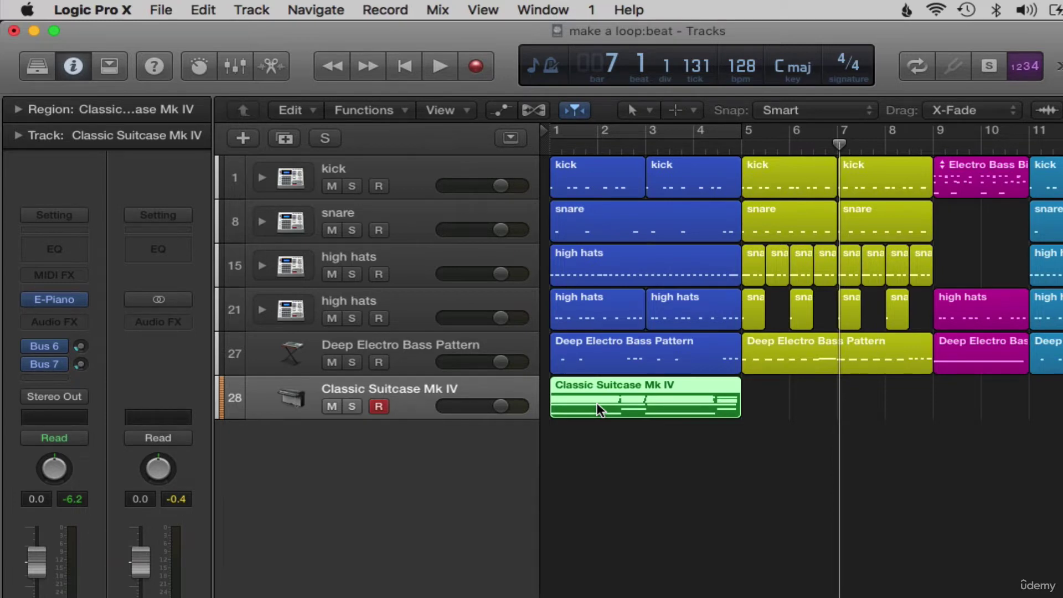
drag(600, 410, 798, 416)
click(776, 463)
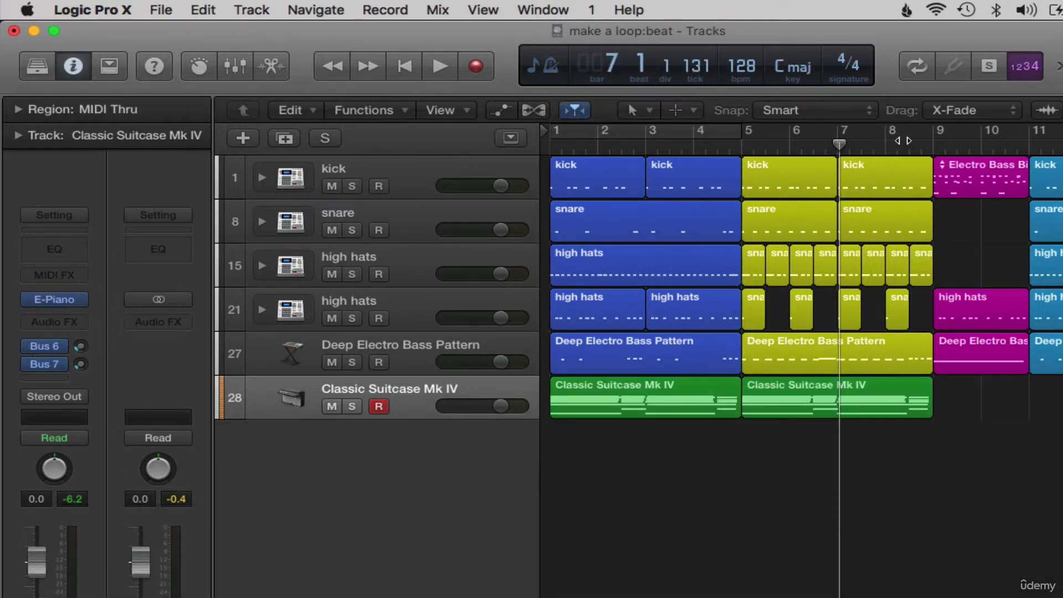
- Place the playhead at bar 9 and record a sustained chord on the Classic Suitcase Mk IV track over bars 9 and 10
click(909, 141)
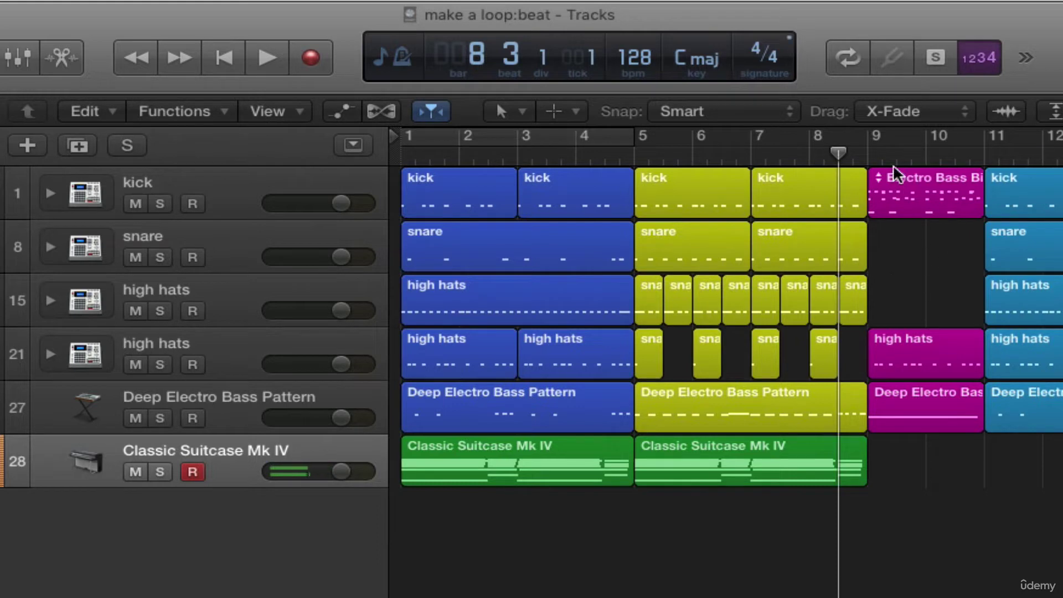
click(883, 155)
drag(882, 155, 868, 155)
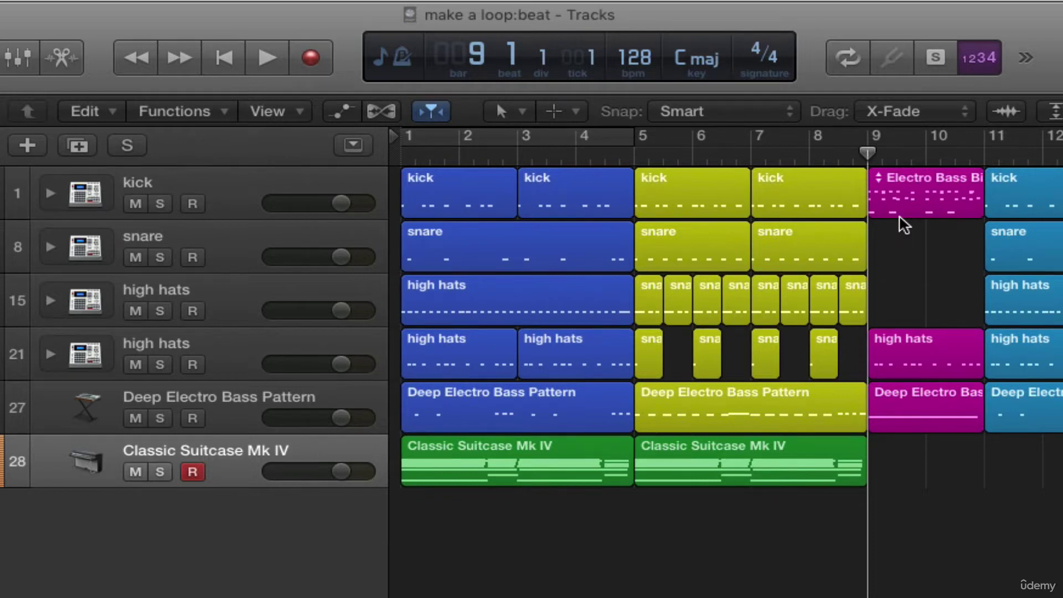
key(r)
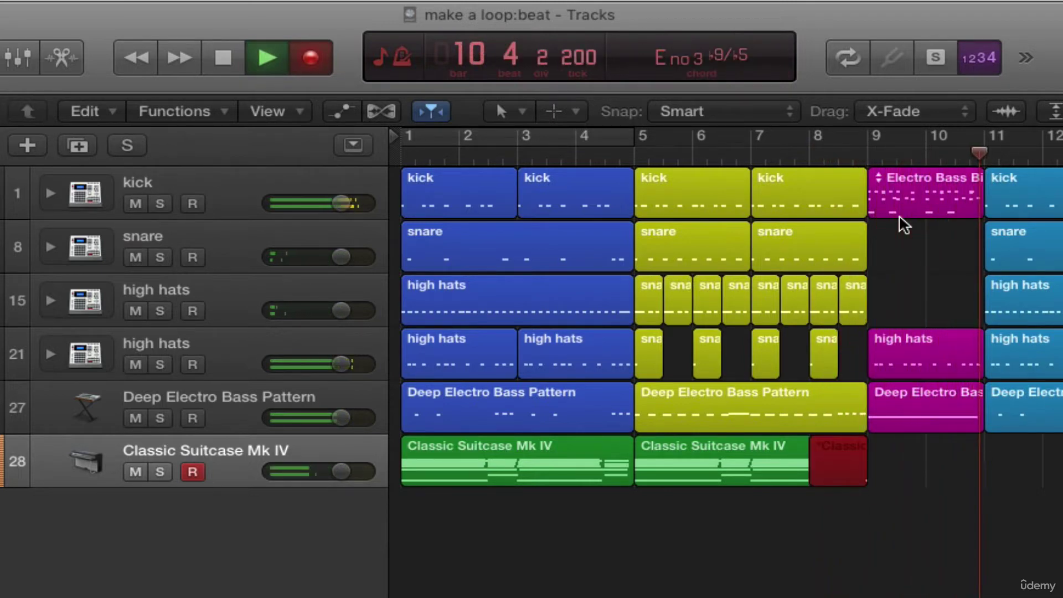
key(space)
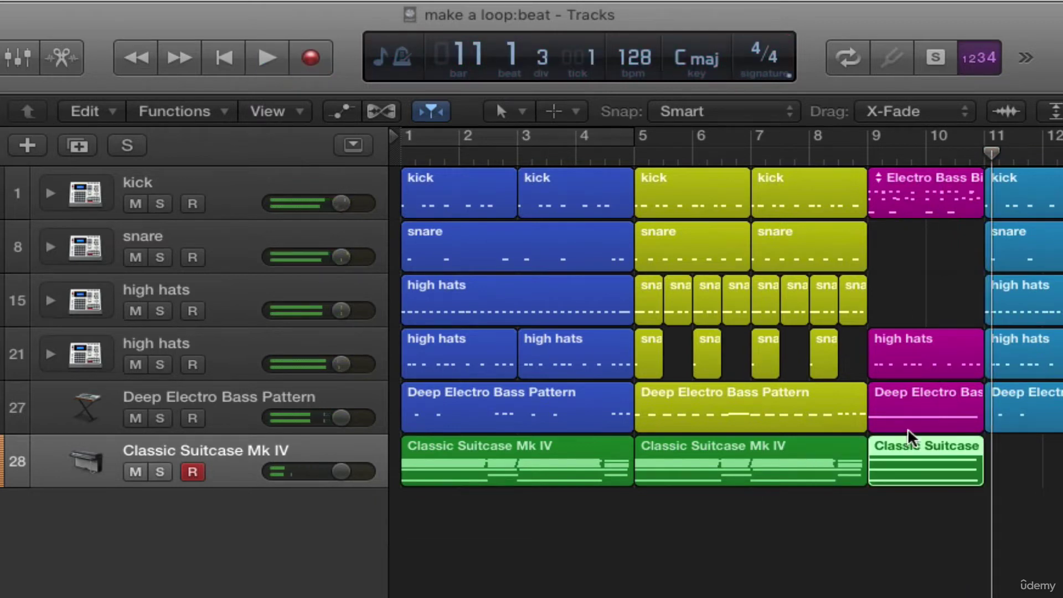
- Open the two-bar chord region in the Piano Roll, quantize all its notes to 1/16 Note and close the editor
key(super+4)
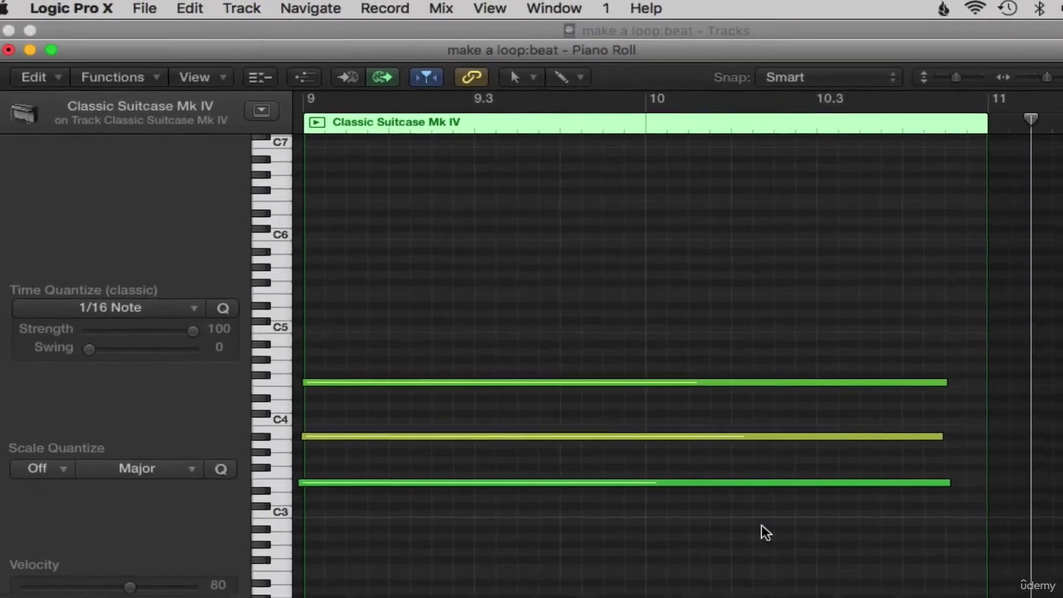
key(super+a)
click(246, 306)
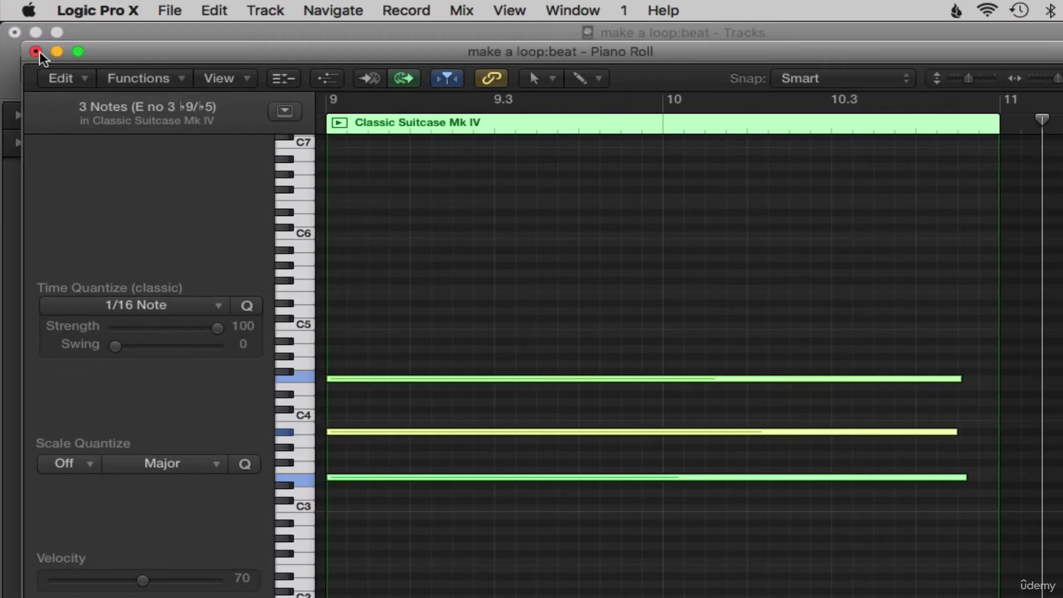
click(36, 51)
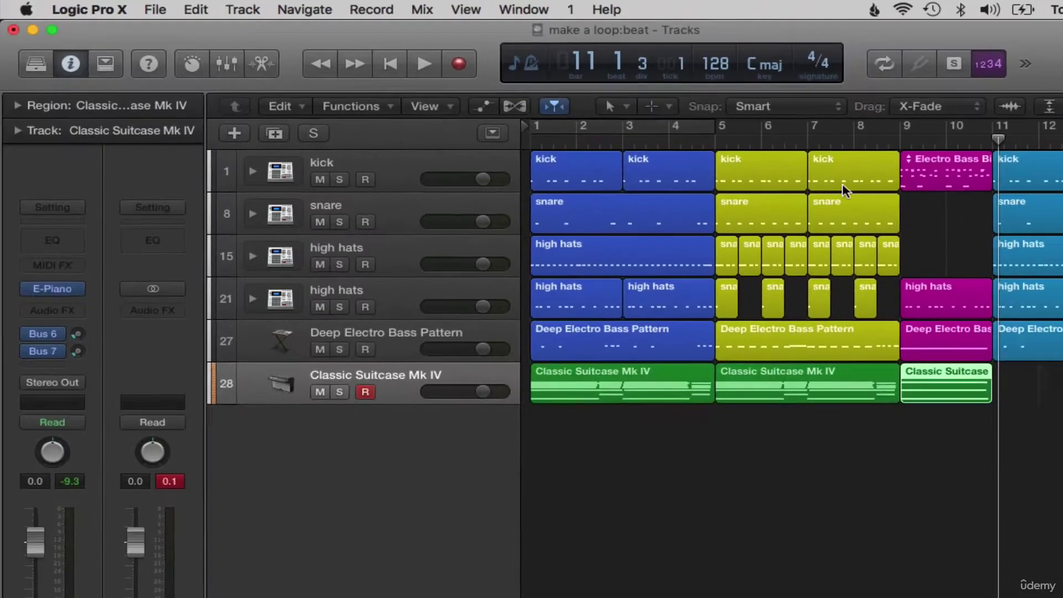
- Audition the chord at bar 9 with the Classic Suitcase Mk IV track soloed, unsolo it to hear the full mix and stop playback
click(292, 338)
key(space)
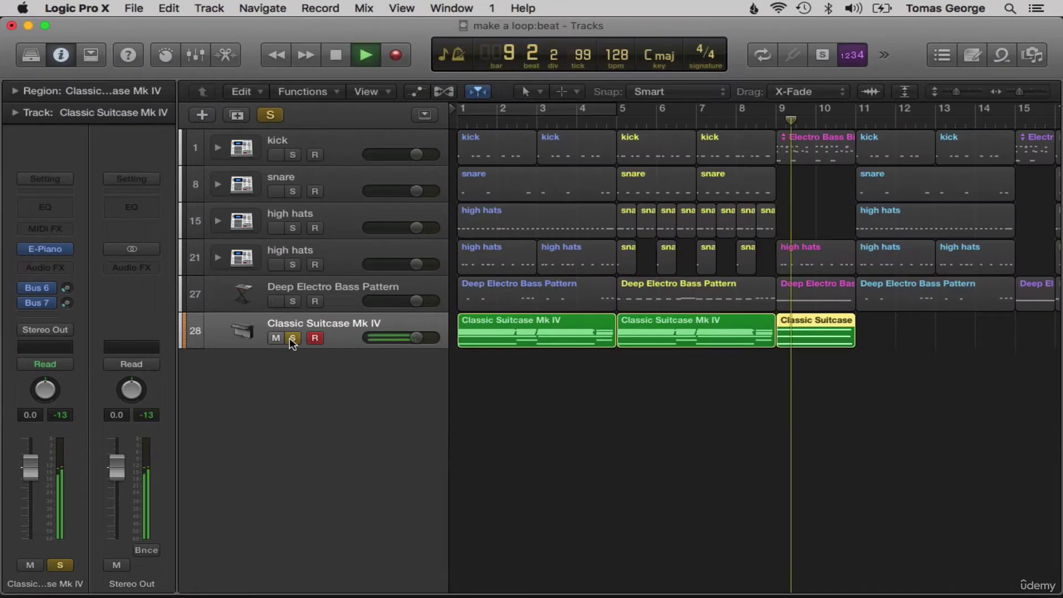
click(292, 338)
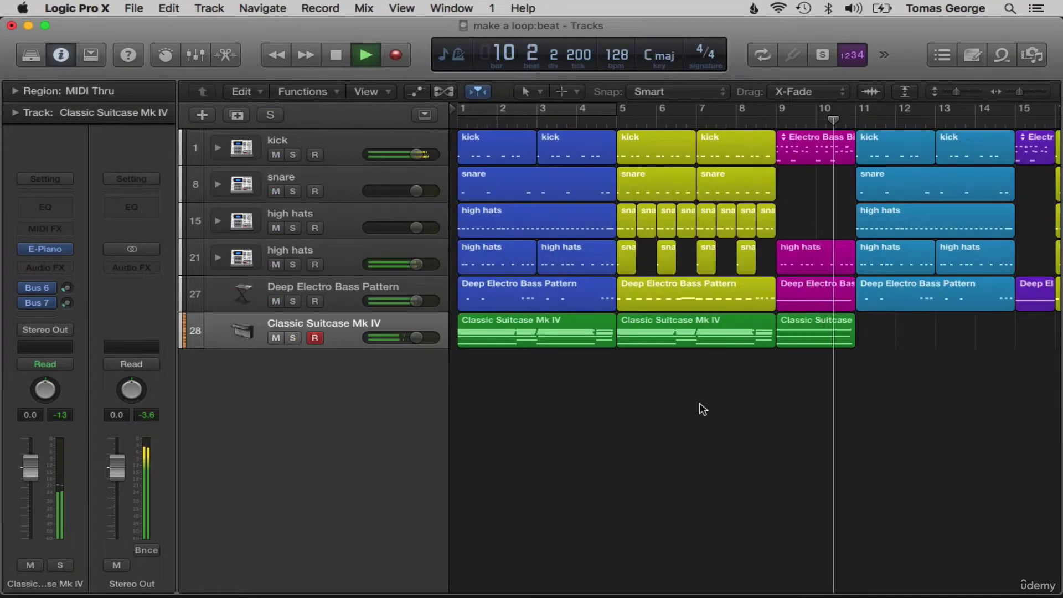
key(space)
- Copy the two four-bar Classic Suitcase Mk IV regions, placing the first copy at bar 11 and the second at bar 16
drag(687, 384, 956, 349)
scroll(882, 334, right, 5)
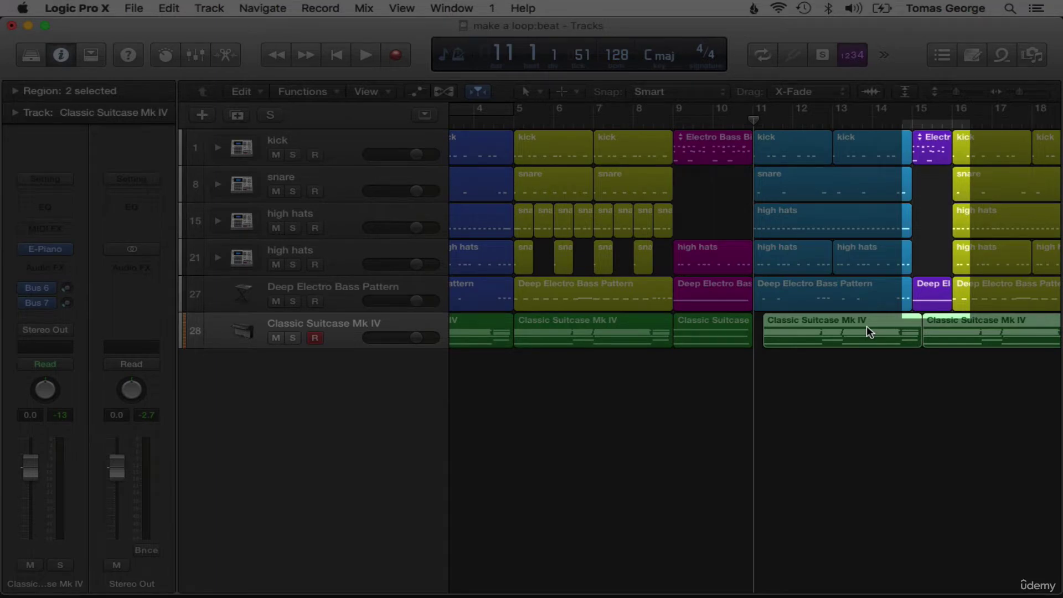
drag(866, 325, 856, 326)
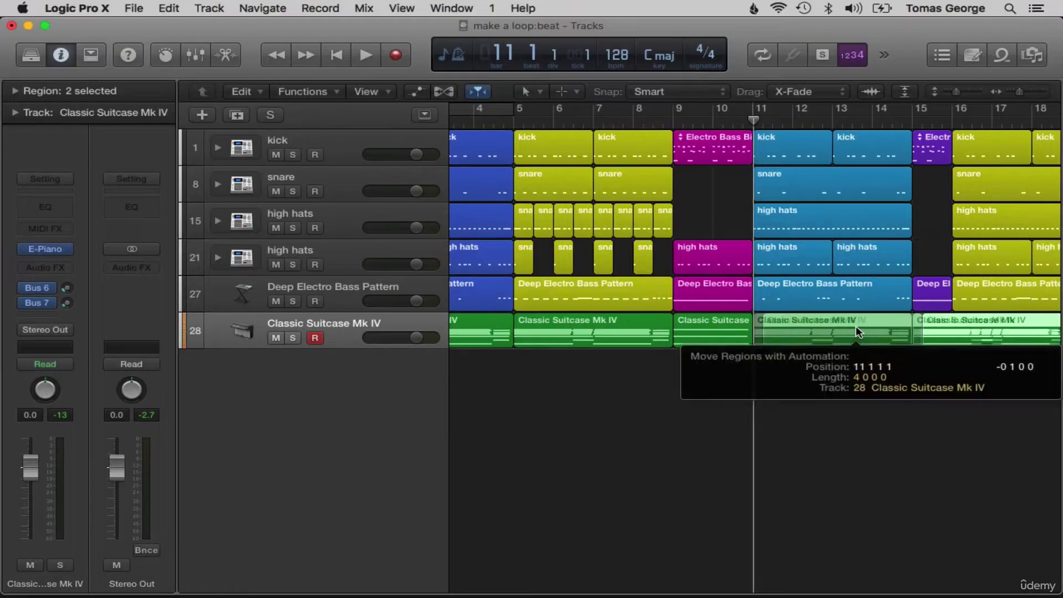
click(915, 412)
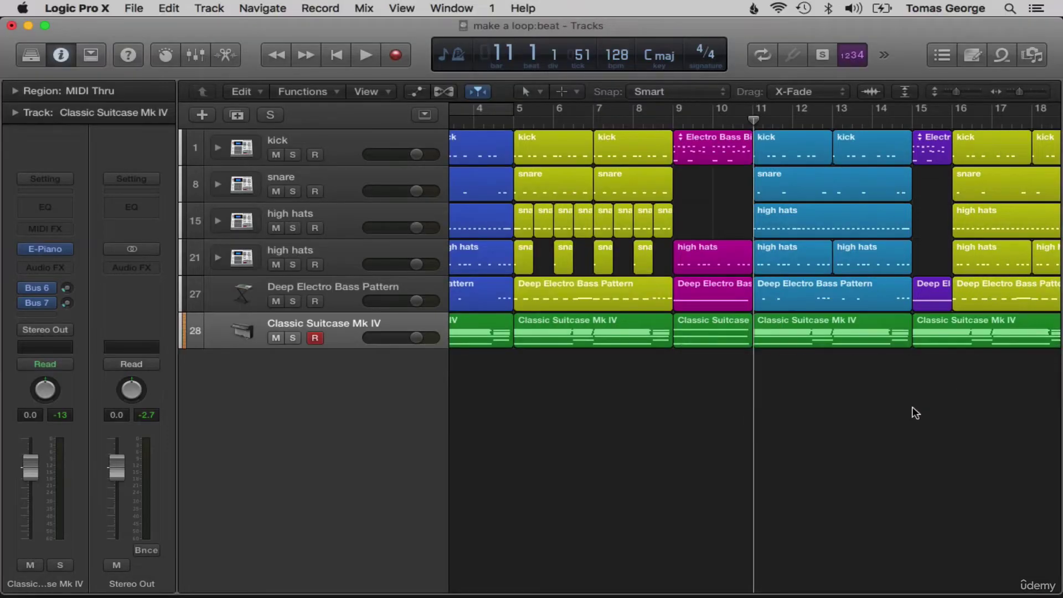
scroll(855, 387, right, 5)
drag(775, 346, 816, 340)
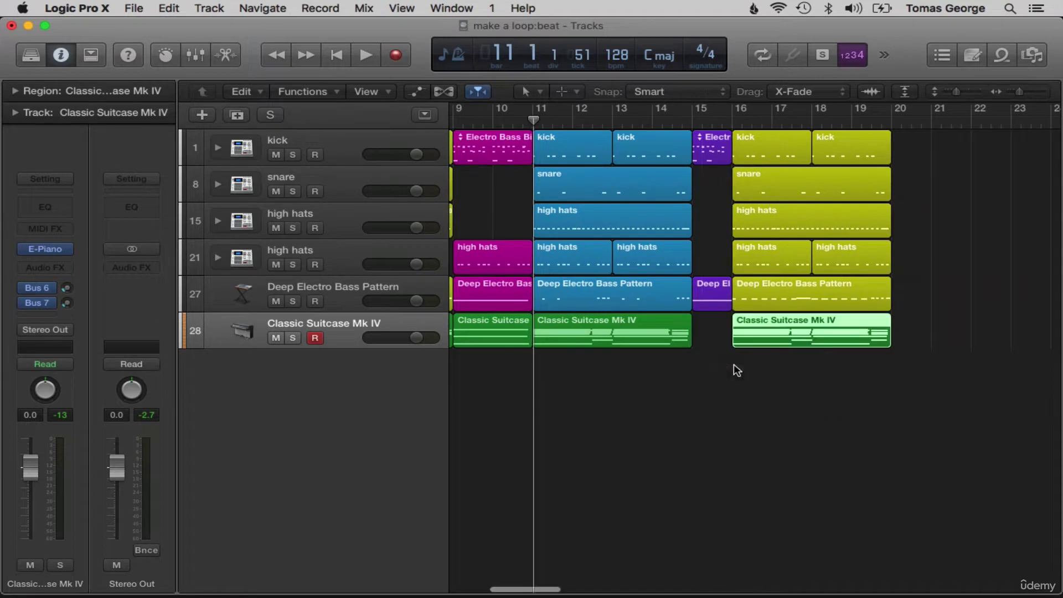
- Copy the two-bar chord region from bar 9 to bar 15, shortened to fill the one-bar gap
scroll(734, 364, left, 5)
drag(684, 326, 937, 340)
click(932, 377)
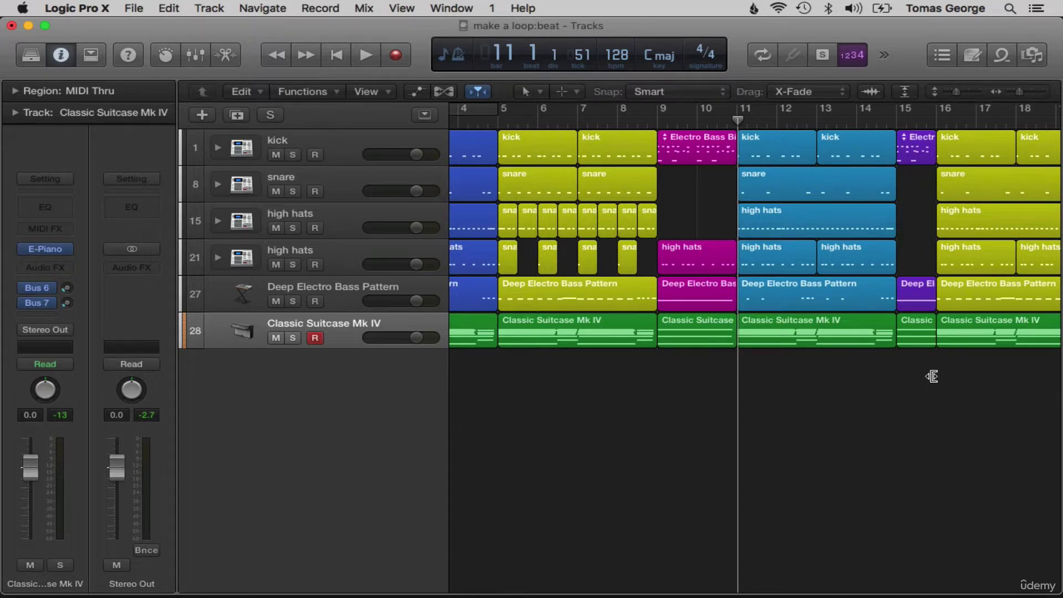
- Play the arrangement from bar 1, stop it at bar 12 and view the remaining regions
key(Return)
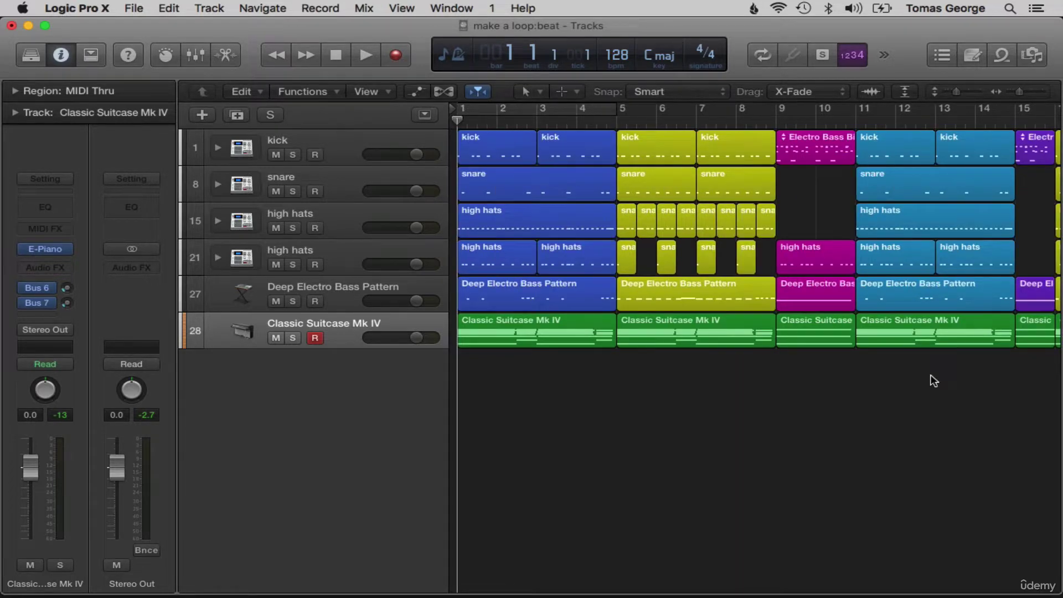
key(space)
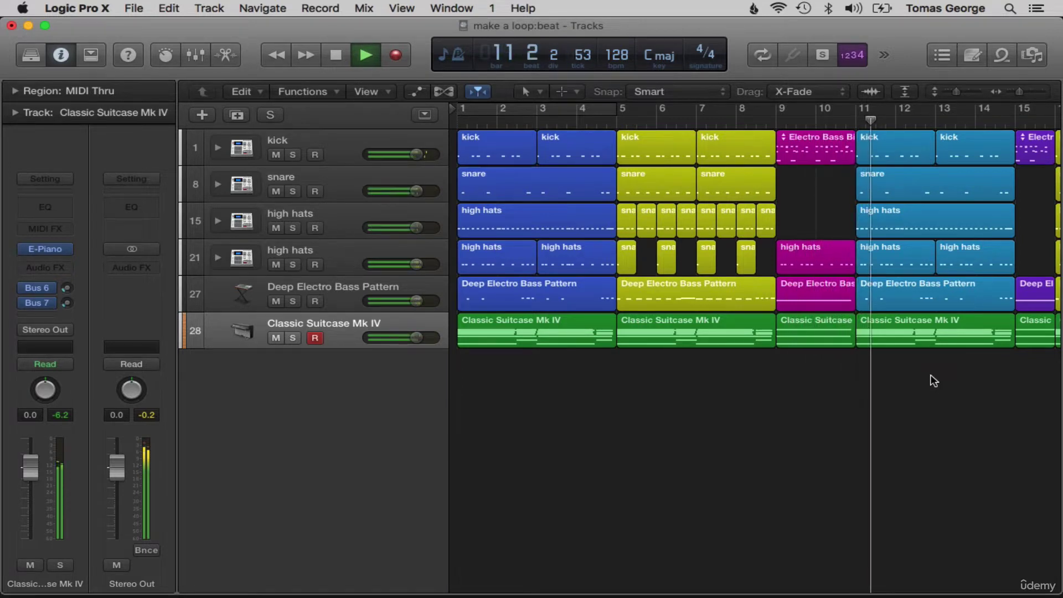
key(space)
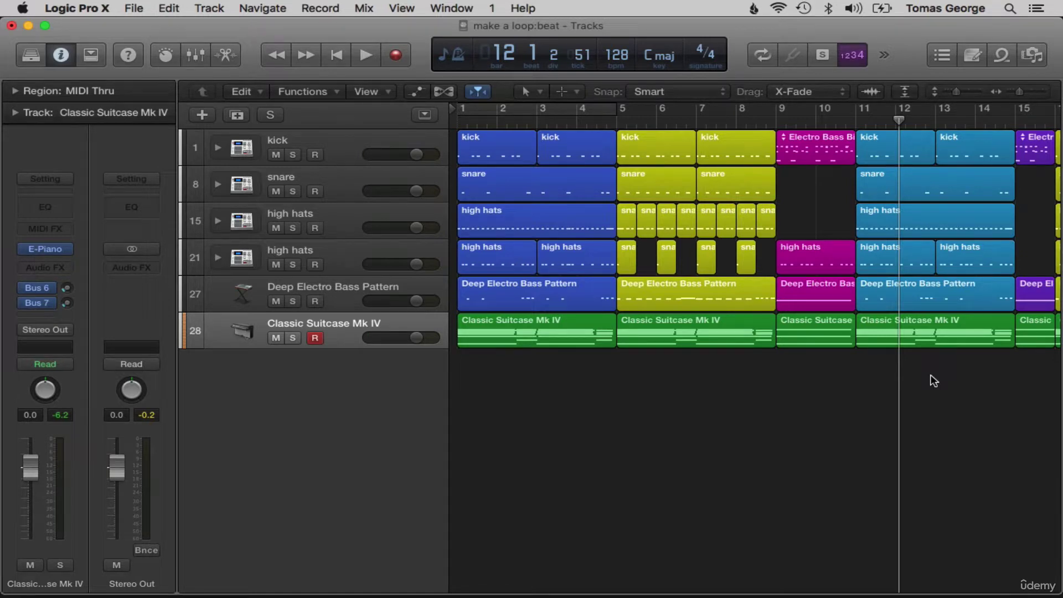
scroll(935, 381, right, 5)
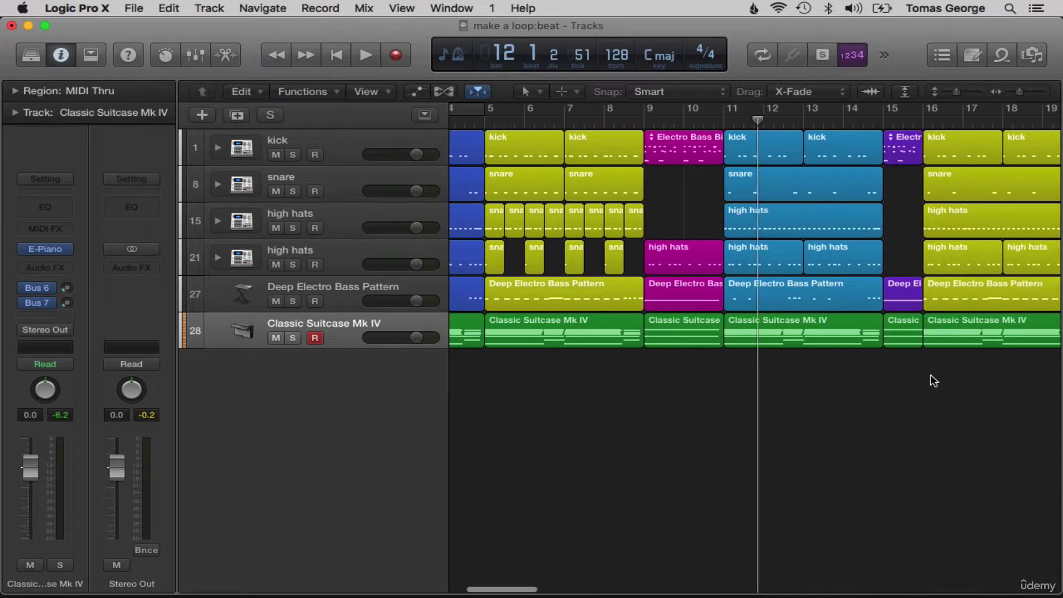
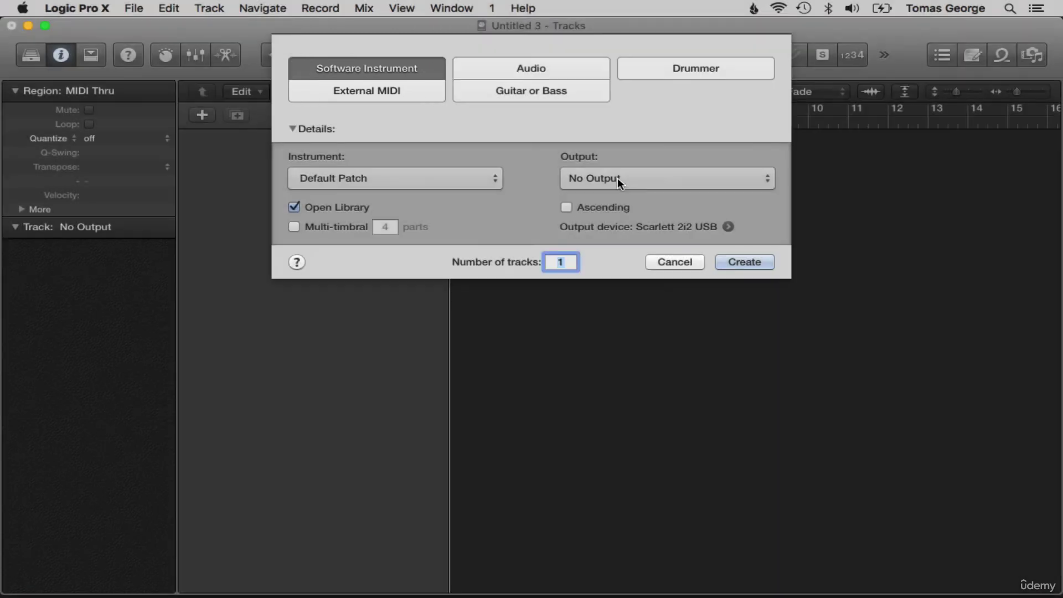
- Create one software instrument track using the stereo External Instrument and Output 1 + 2, after reviewing the audio device preferences
click(617, 177)
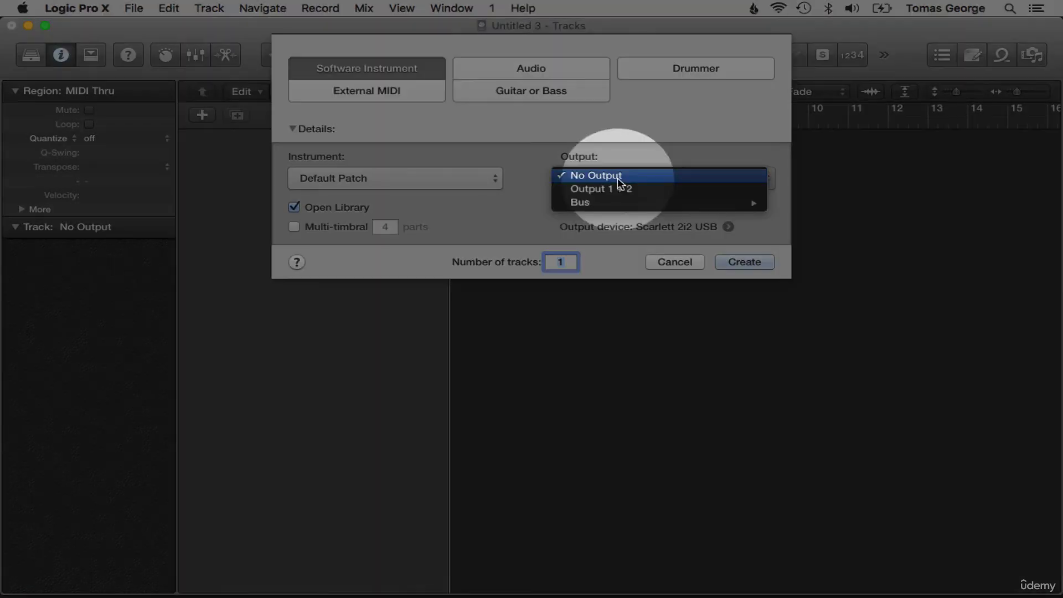
click(614, 183)
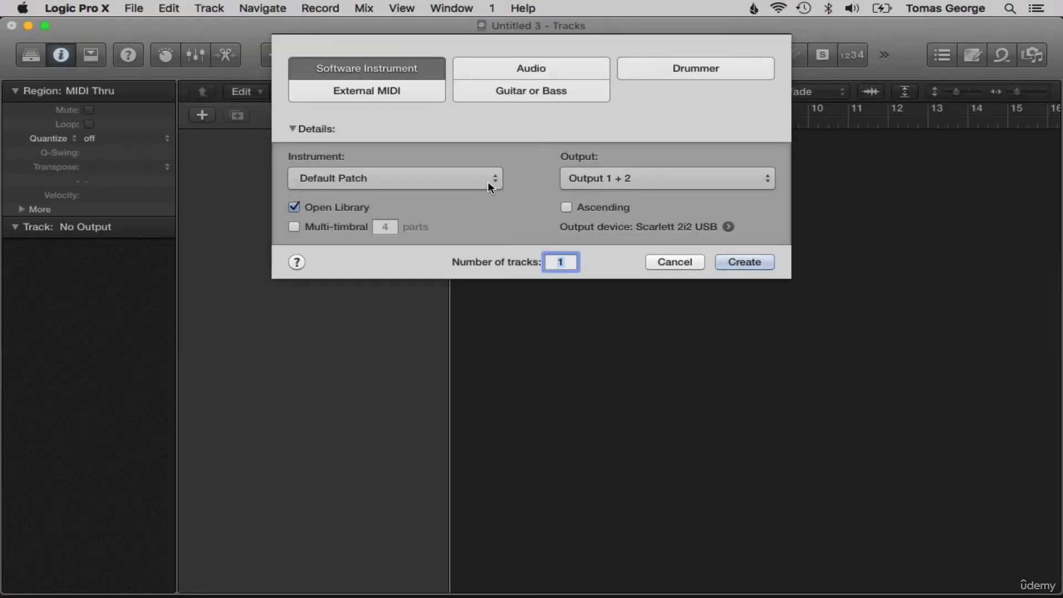
click(482, 179)
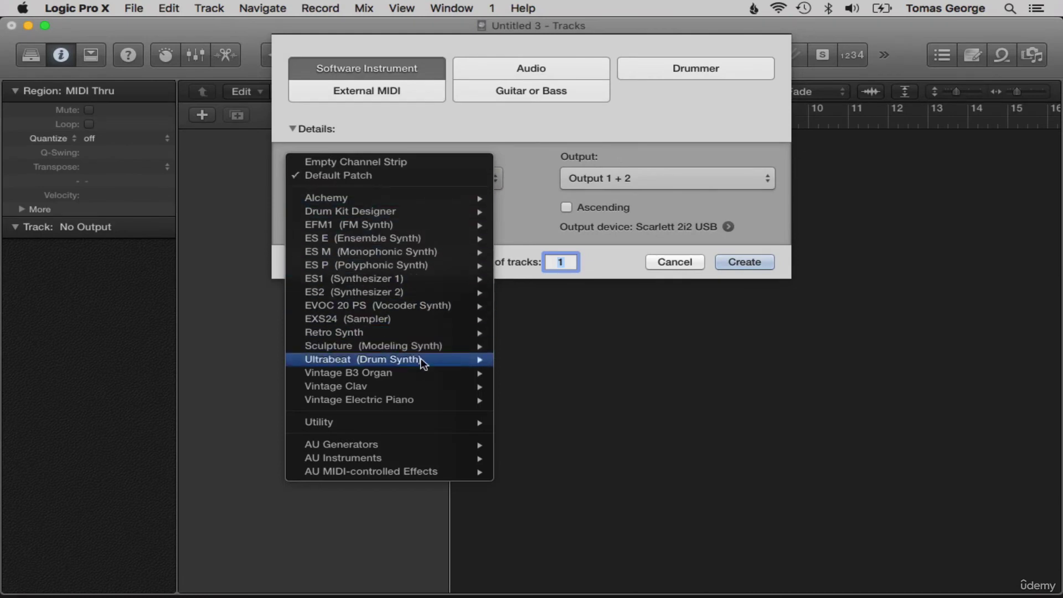
mouse_move(426, 422)
mouse_move(515, 424)
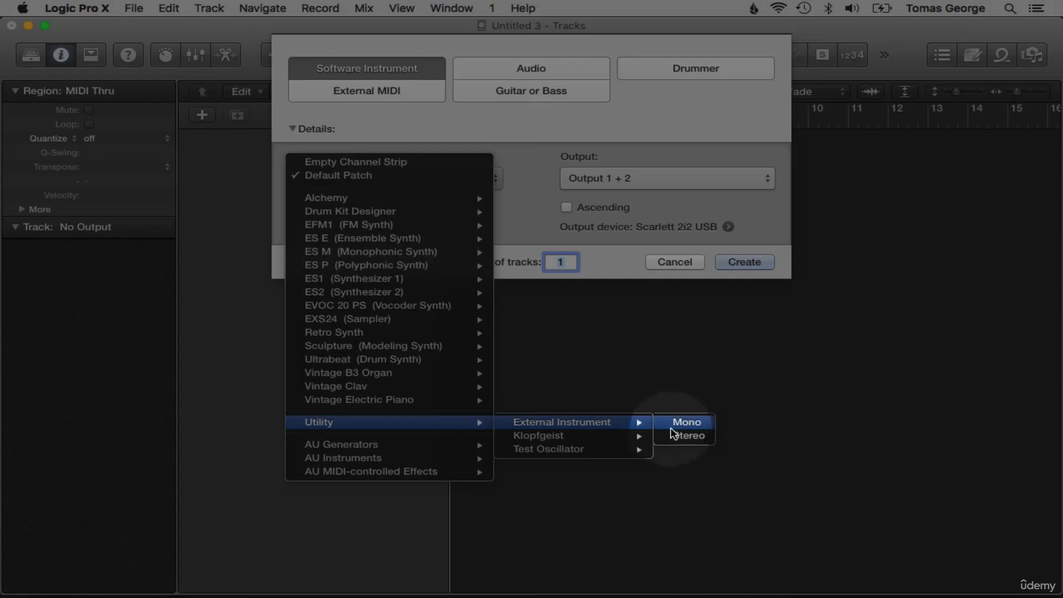
click(684, 435)
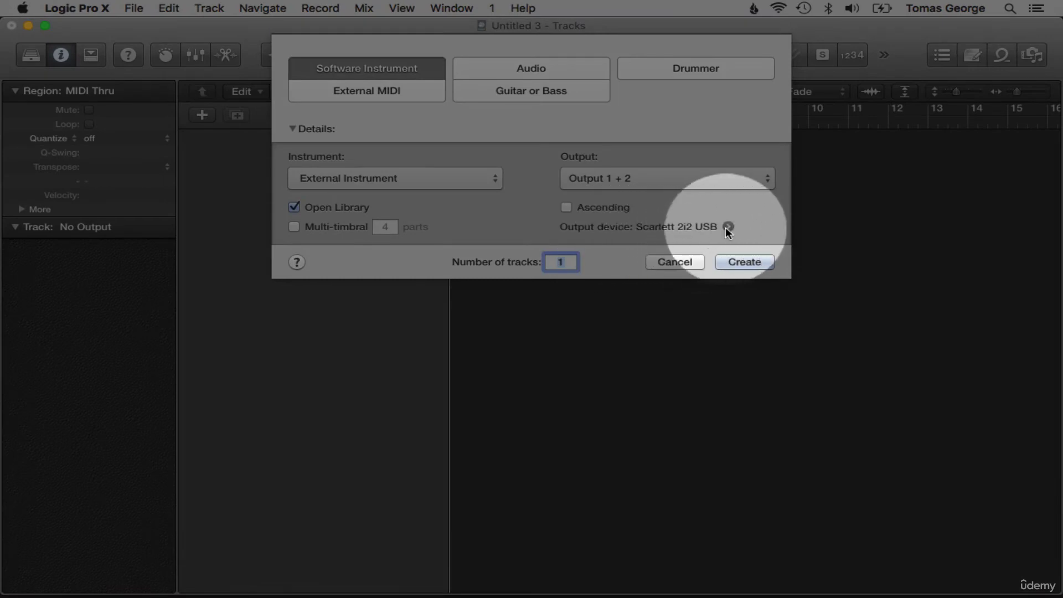
click(728, 227)
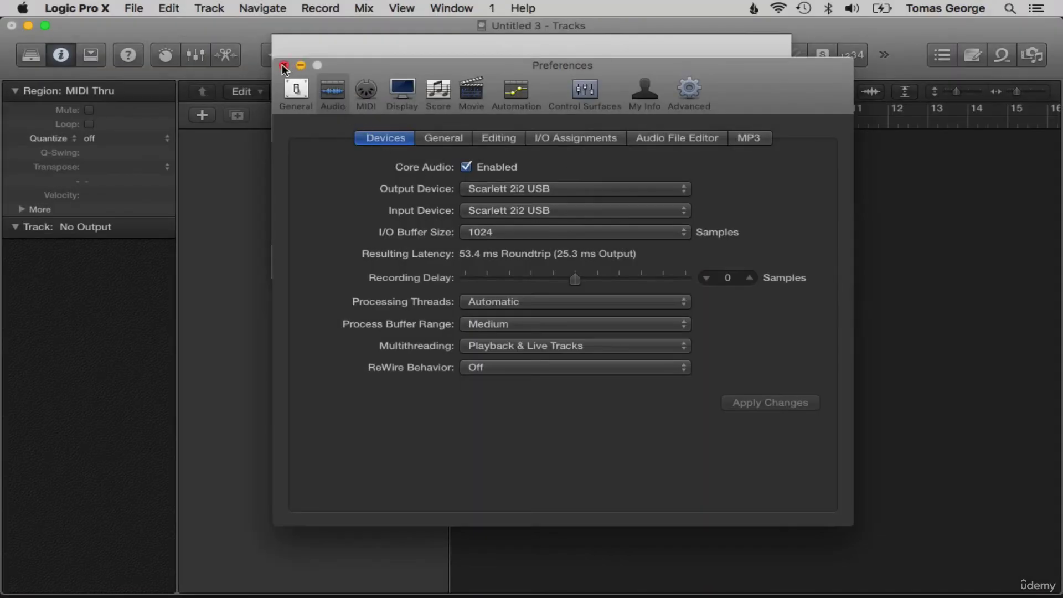
click(285, 66)
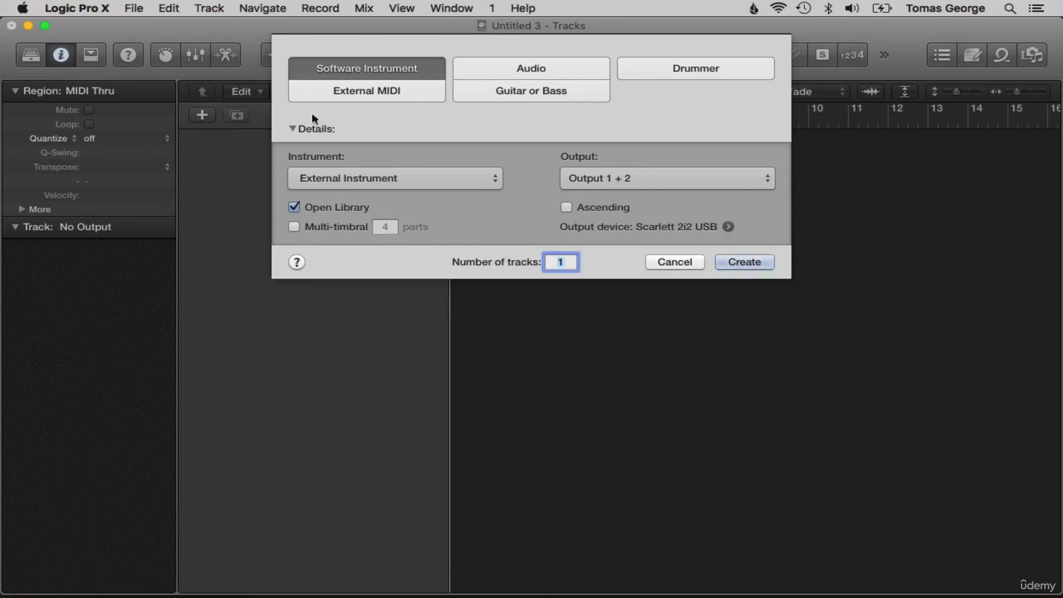
click(742, 259)
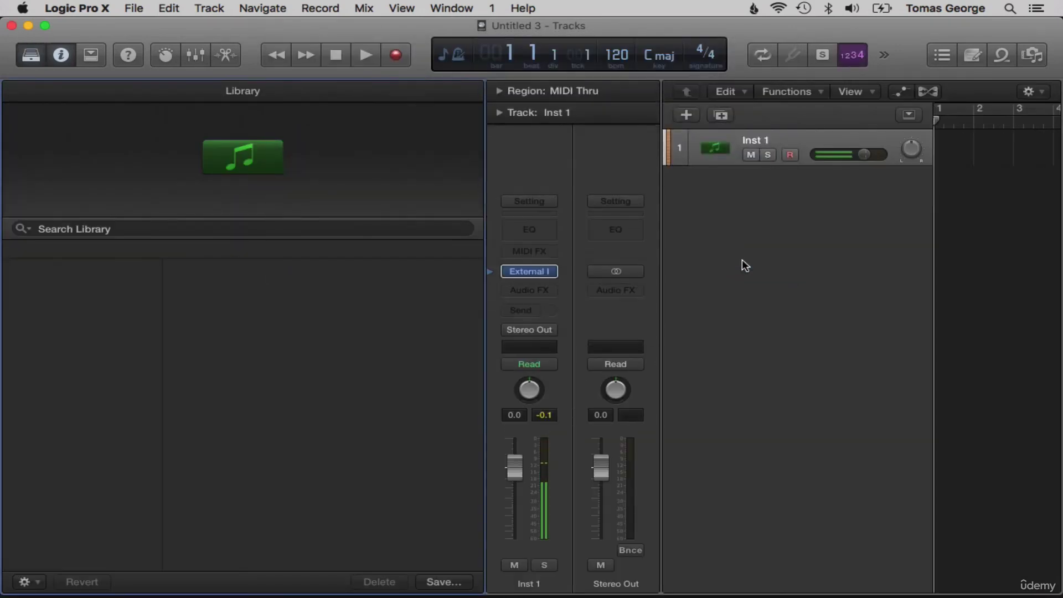
- Hide the Library and choose the stereo External Instrument from the Utility plug-ins for the Inst 1 channel
click(31, 55)
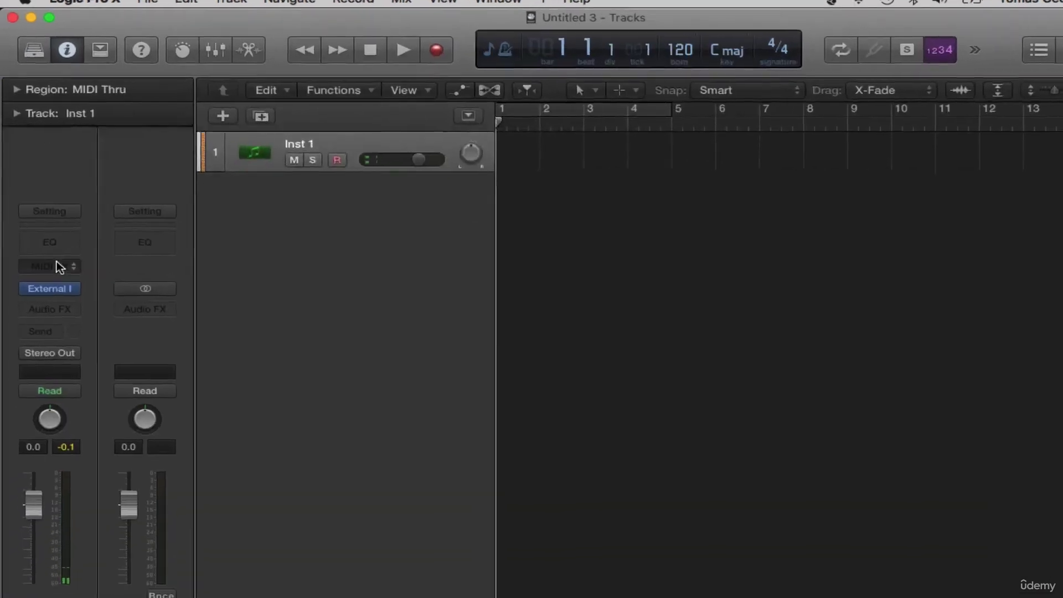
mouse_move(50, 272)
click(67, 351)
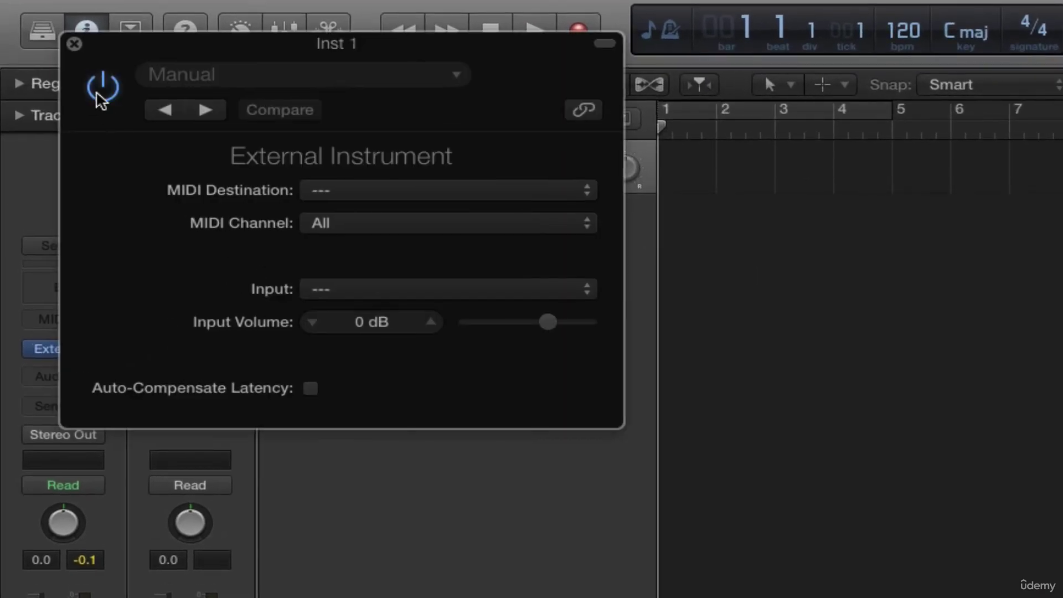
click(74, 44)
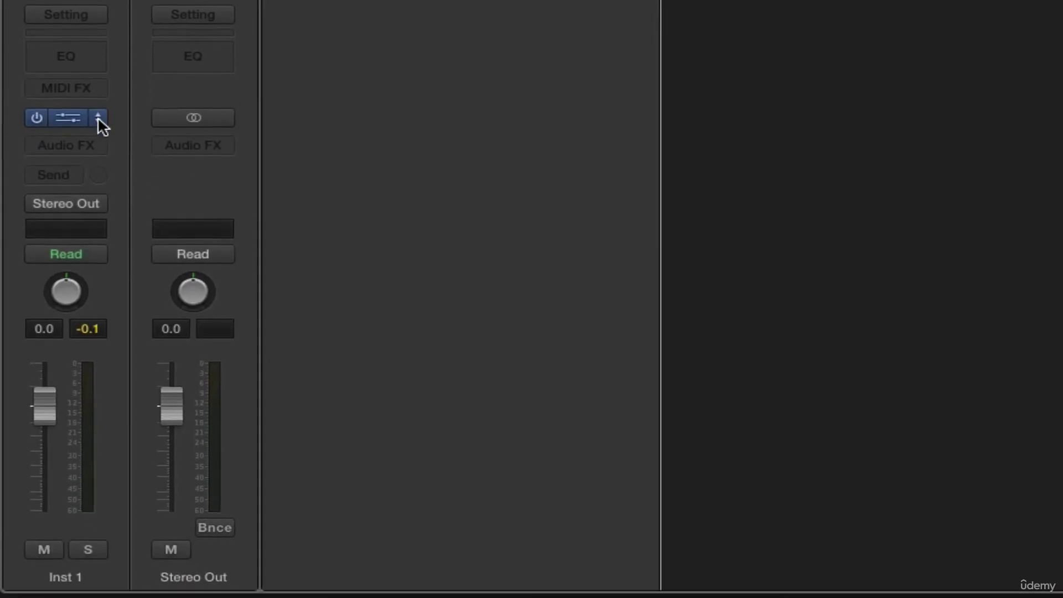
click(98, 180)
mouse_move(125, 393)
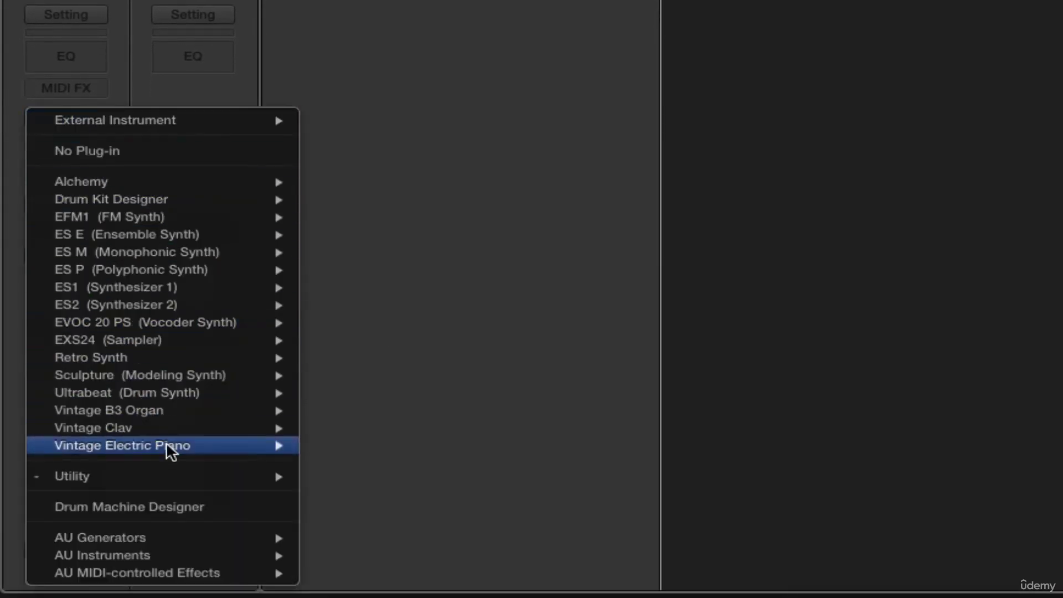
mouse_move(189, 481)
mouse_move(350, 485)
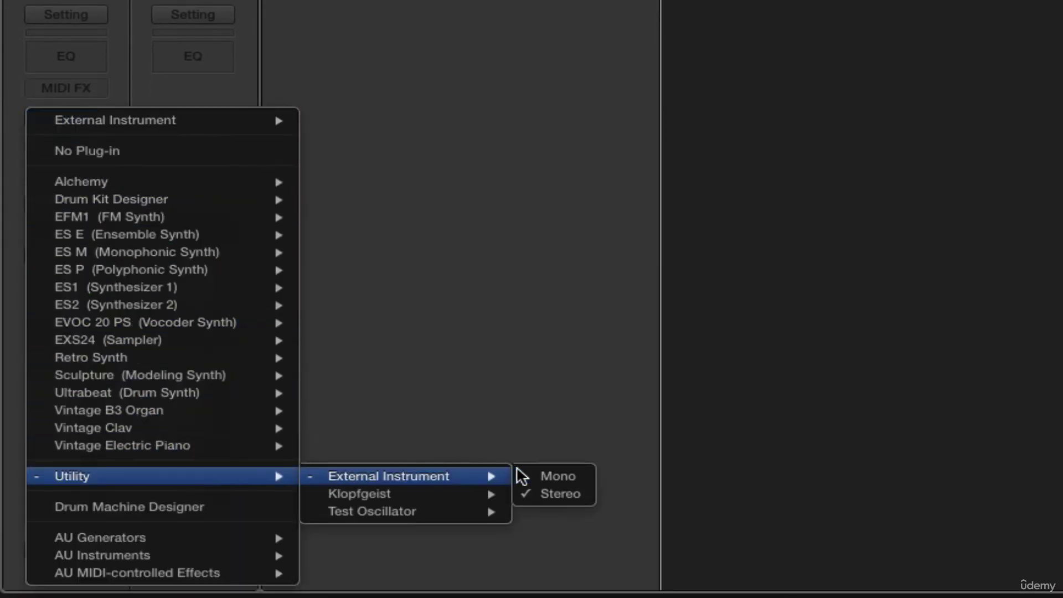
click(551, 490)
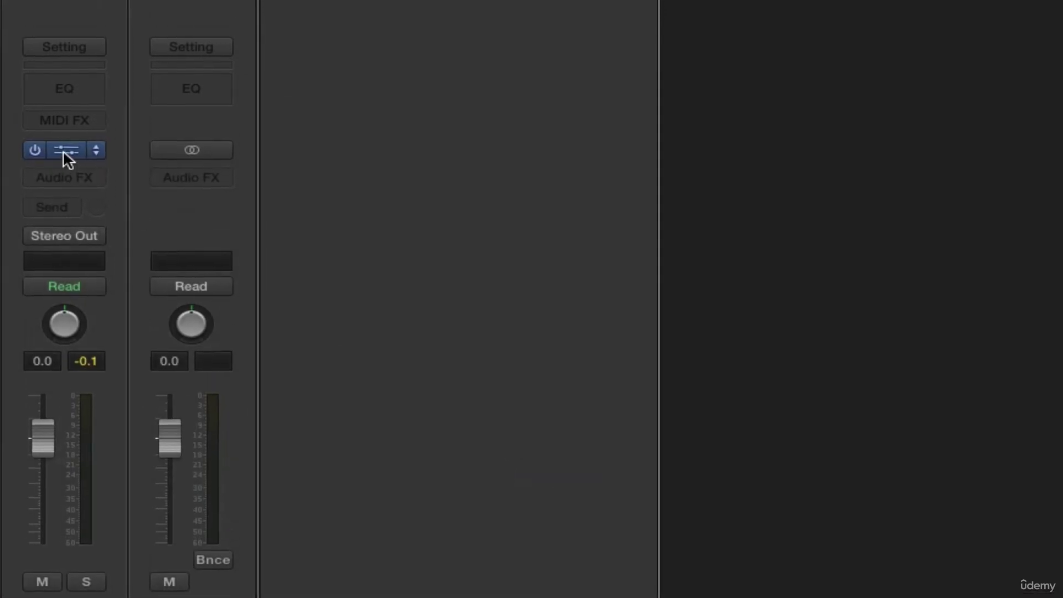
- Set the External Instrument's MIDI destination to microKORG XL SOUND, channel to All and input to 1-2, and enable Auto-Compensate Latency
click(65, 119)
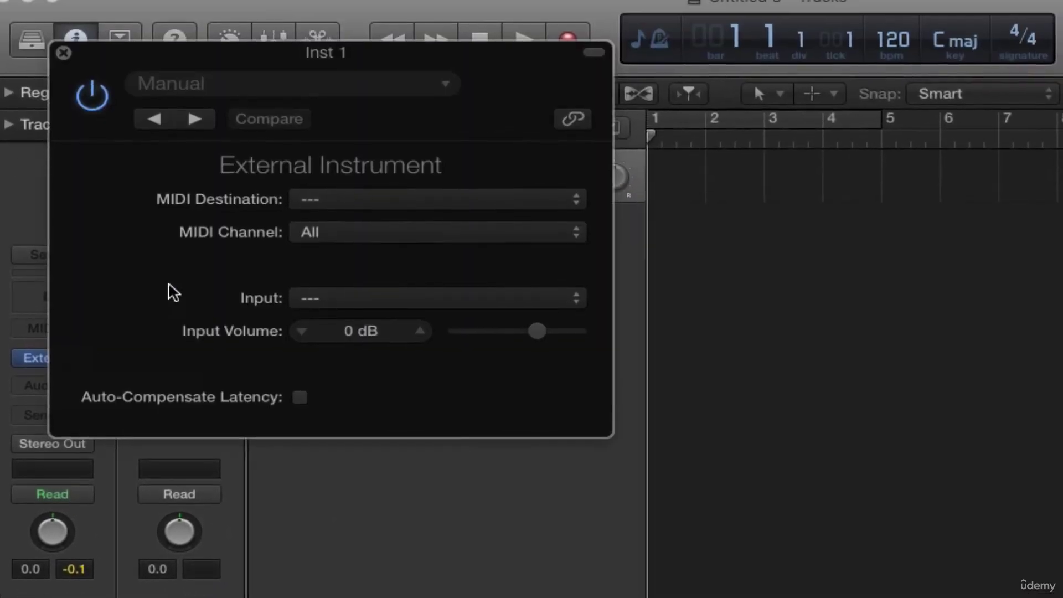
click(329, 202)
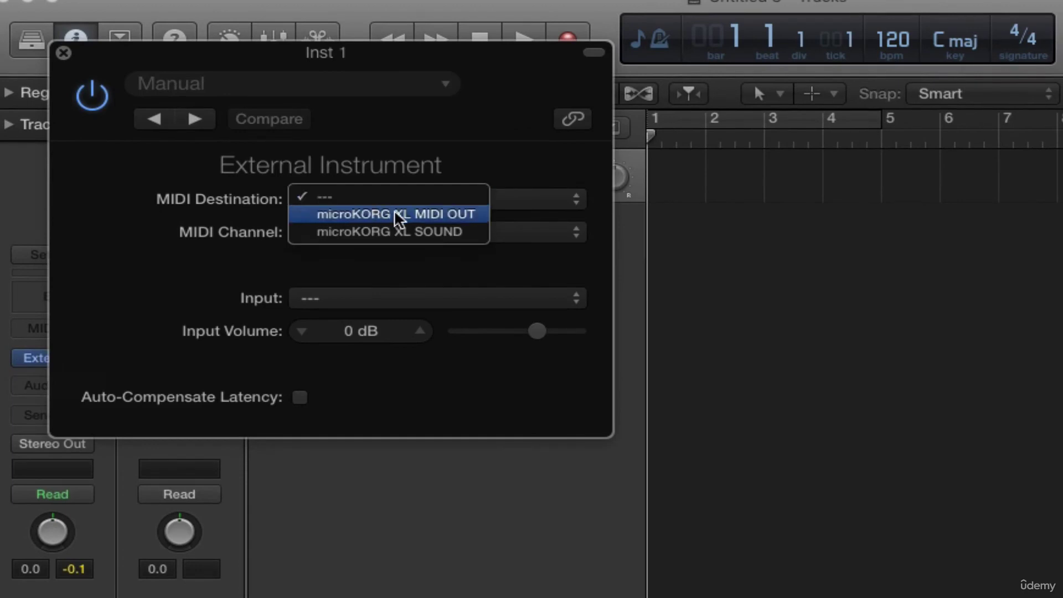
click(405, 236)
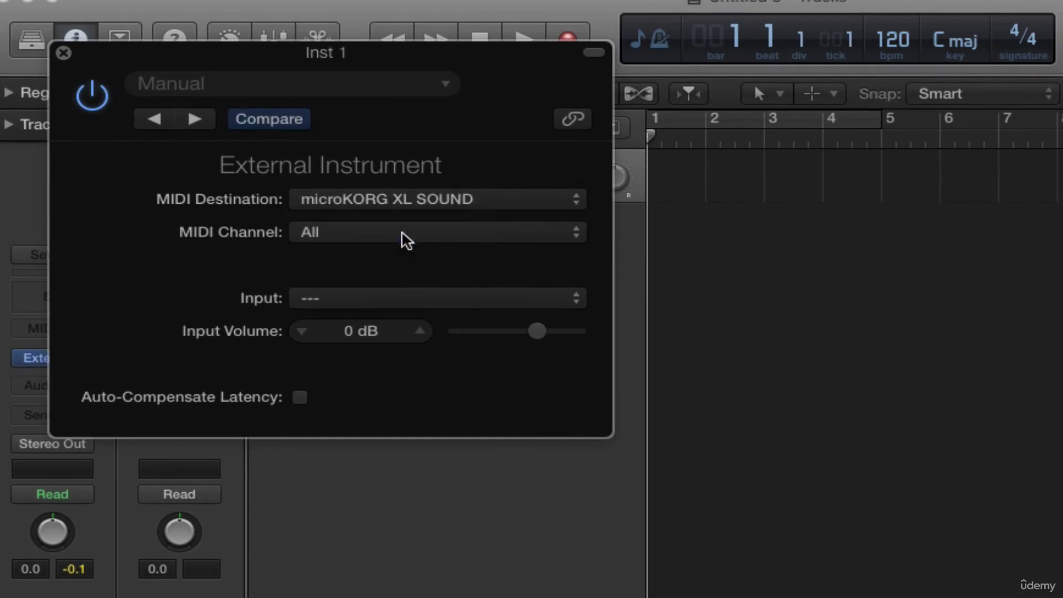
click(400, 234)
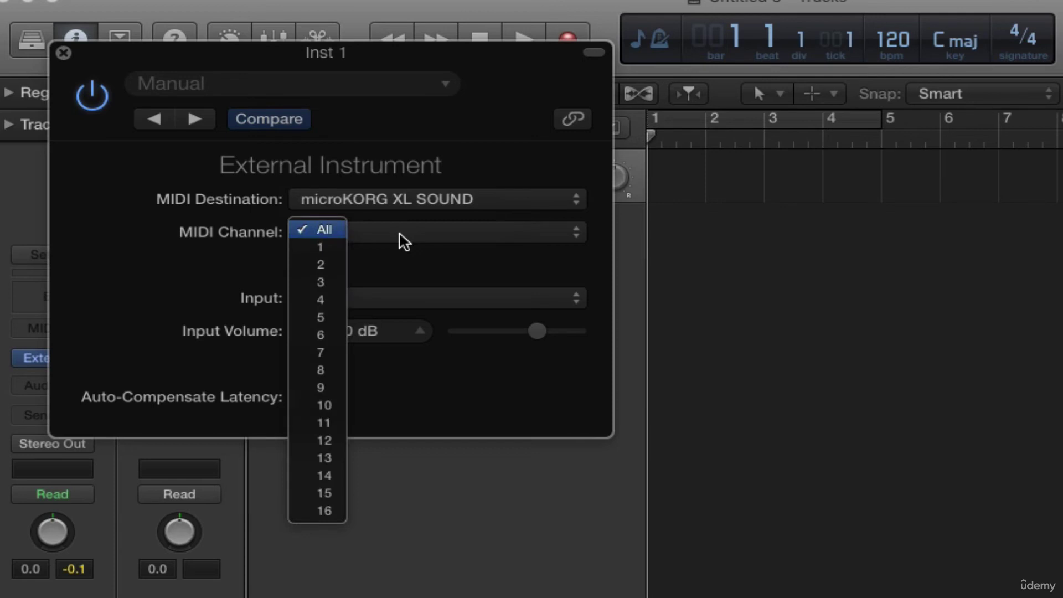
click(325, 232)
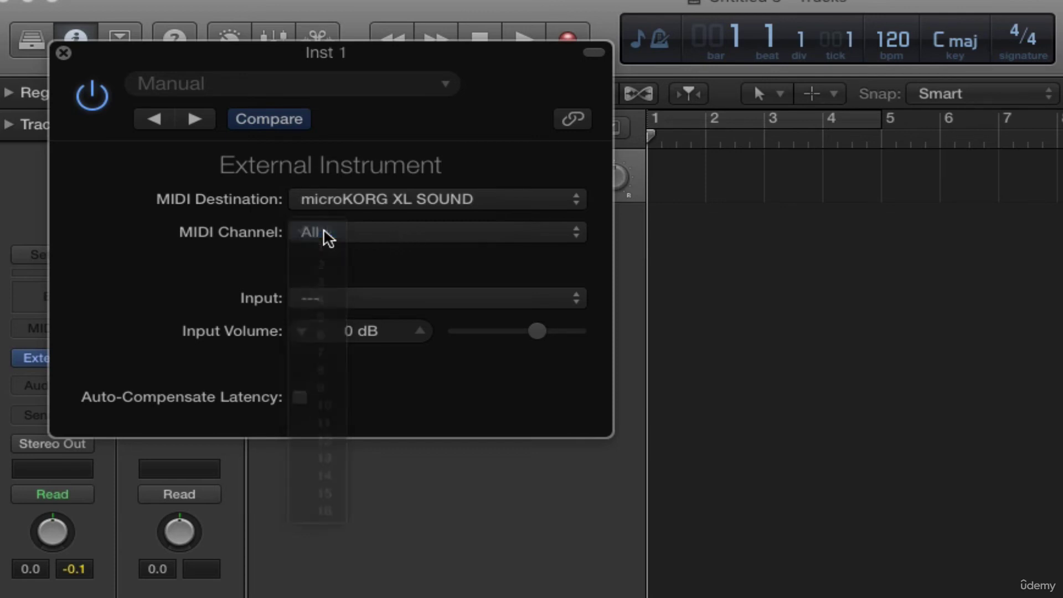
click(352, 300)
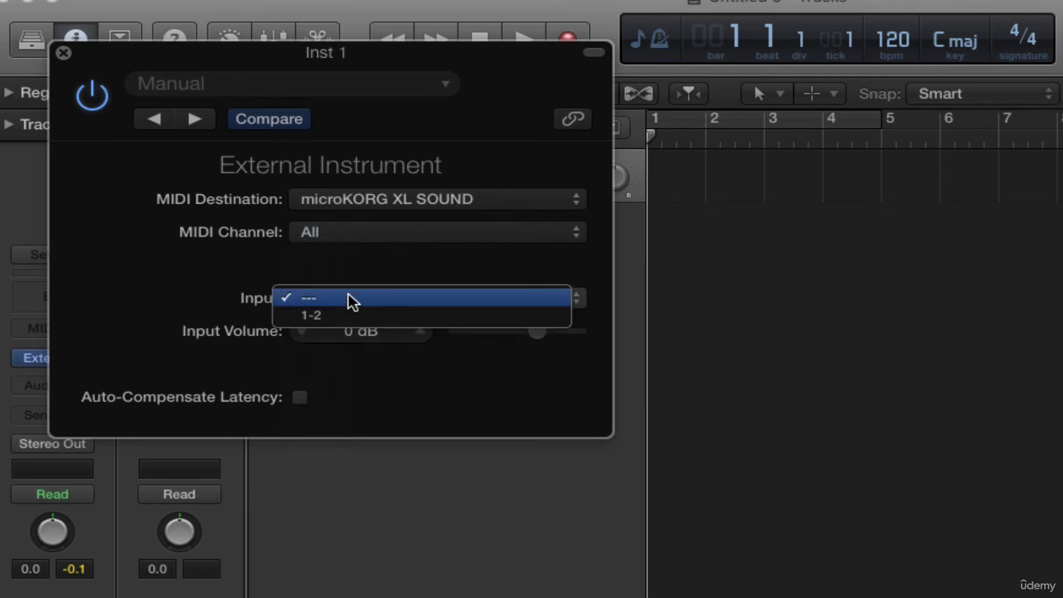
click(327, 318)
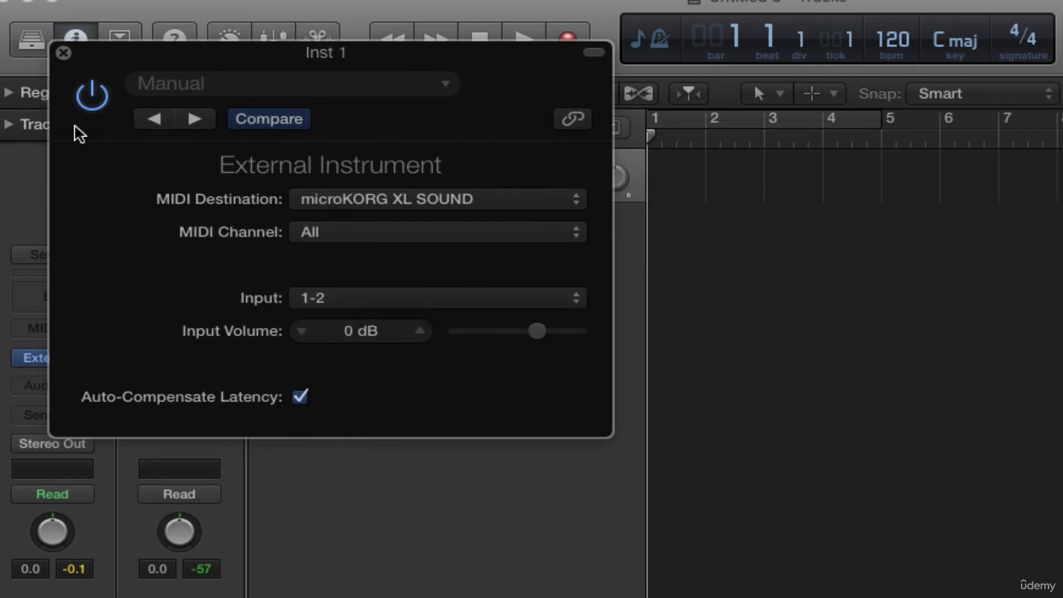
click(63, 53)
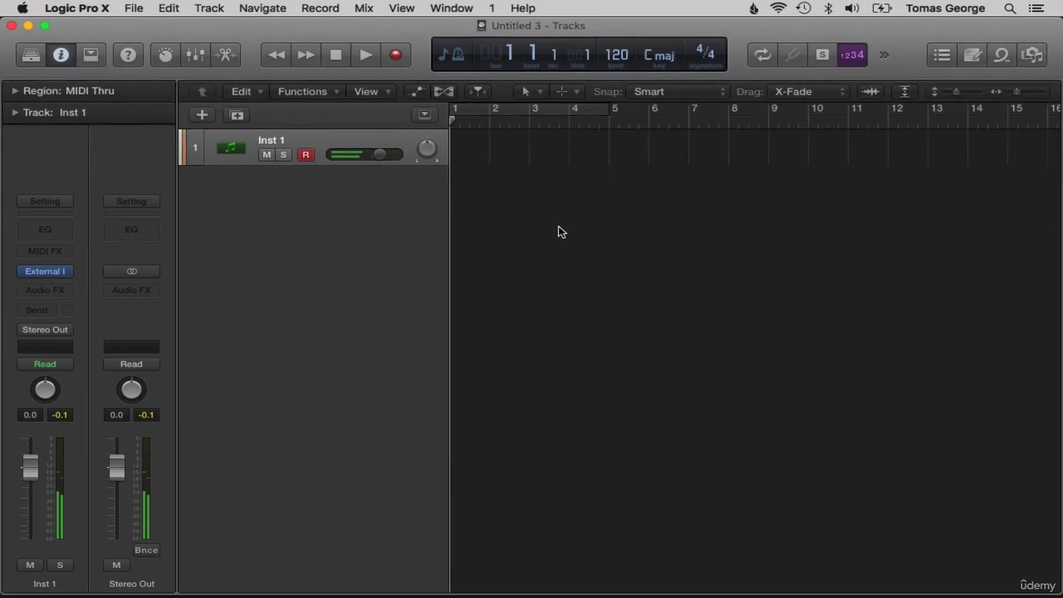
key(r)
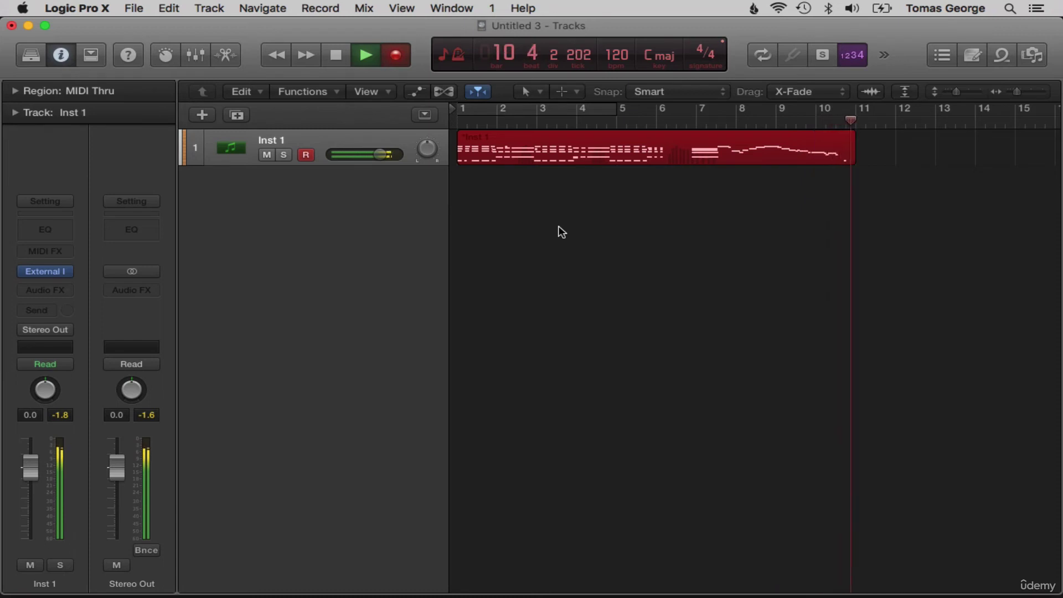
key(super+period)
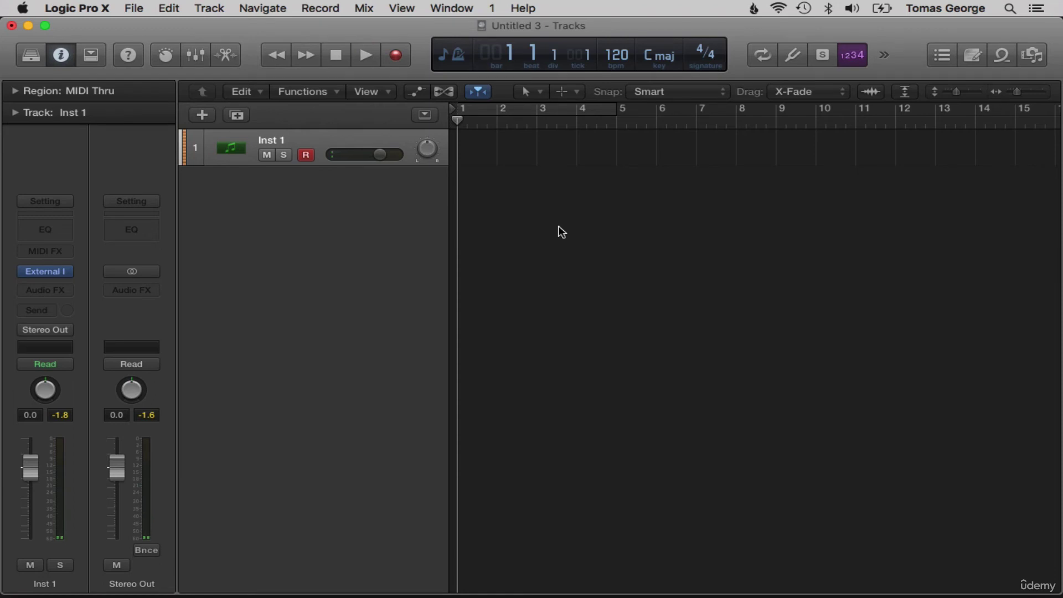
key(r)
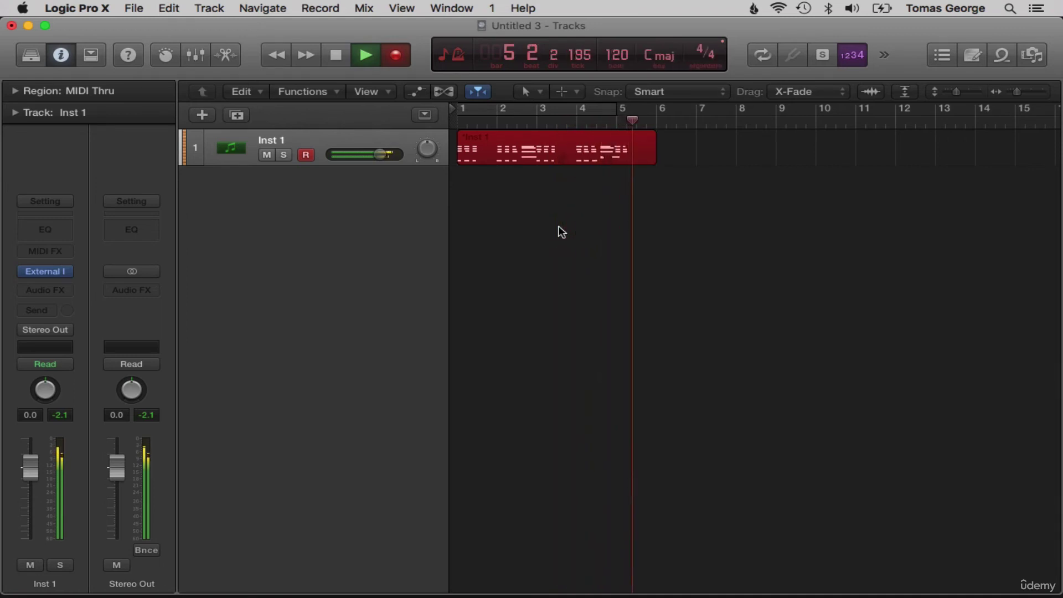
key(space)
key(super+z)
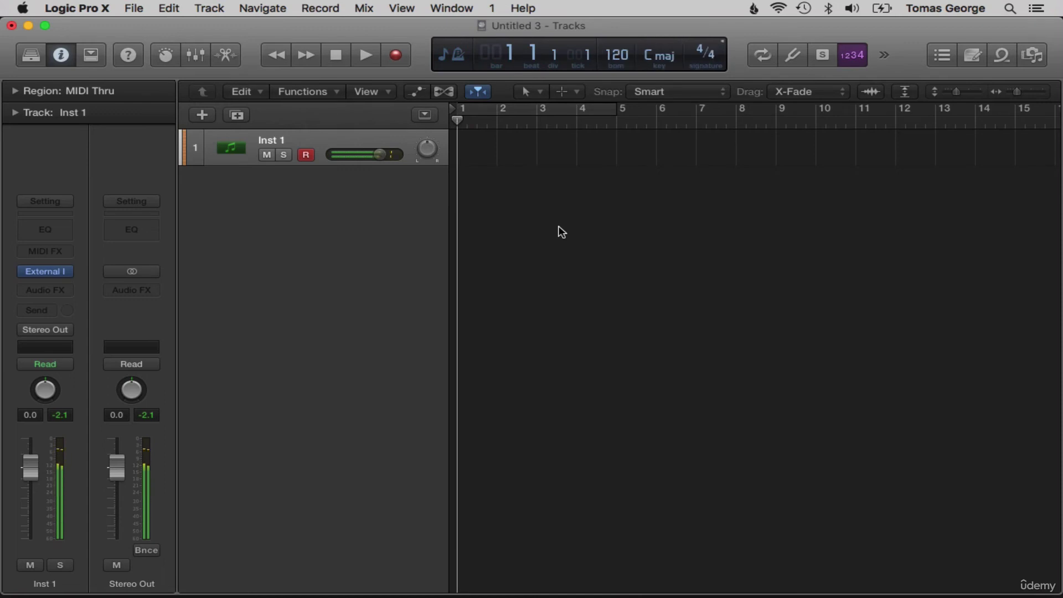
- Record an eight-bar chord part on the Inst 1 track from bar 1 and stop just after bar 10 begins
key(r)
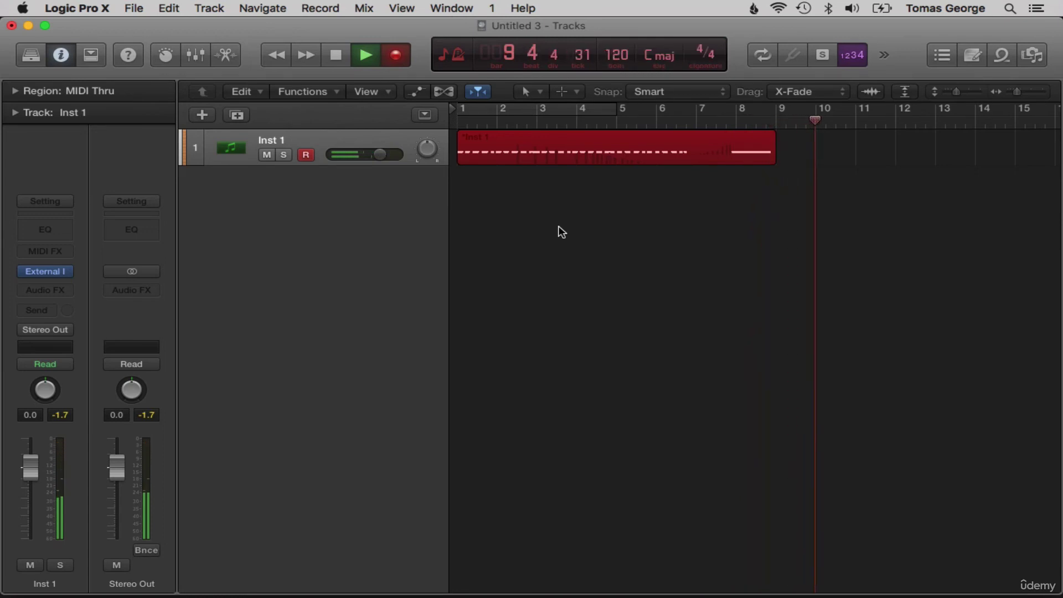
key(space)
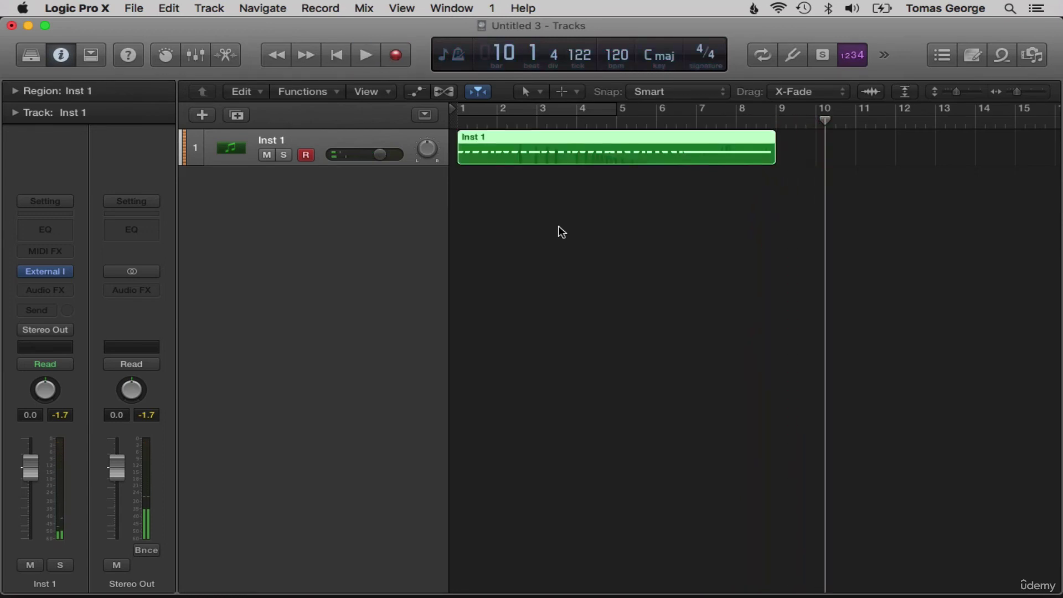
click(558, 227)
- Open the recorded Inst 1 region in the Piano Roll and quantize all its notes to 1/16 Note
click(557, 142)
double_click(558, 142)
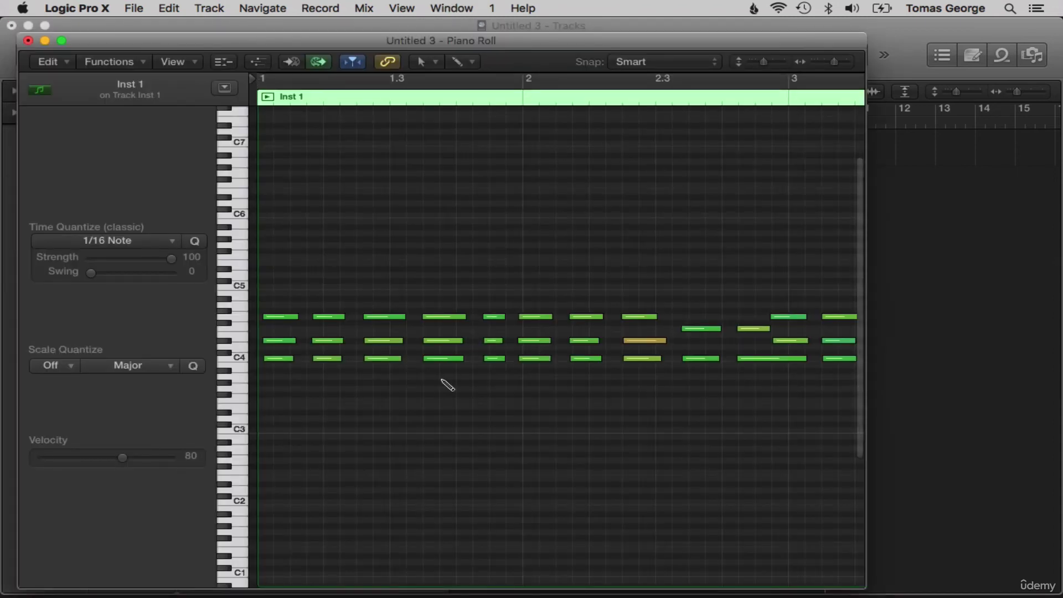
key(super+a)
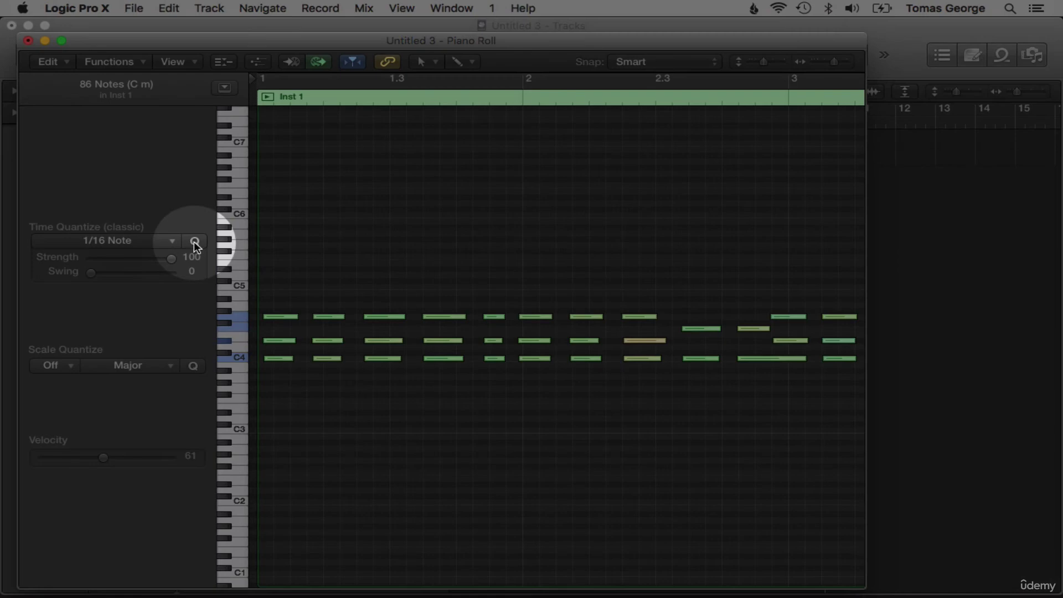
click(195, 241)
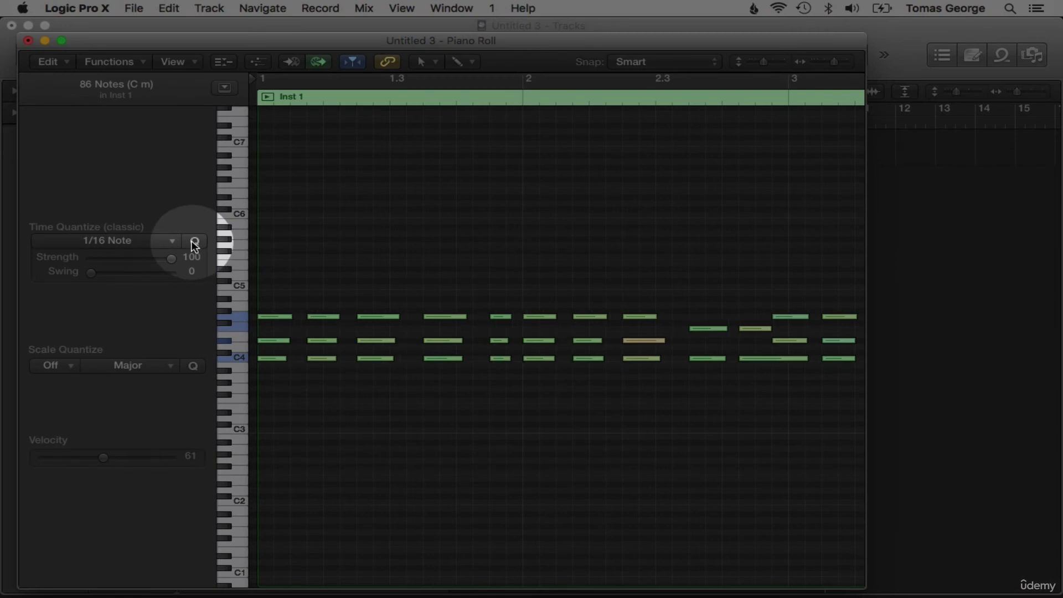
- Play the quantized Inst 1 region from bar 1, stop before bar 8 and review its notes back to the start
click(266, 161)
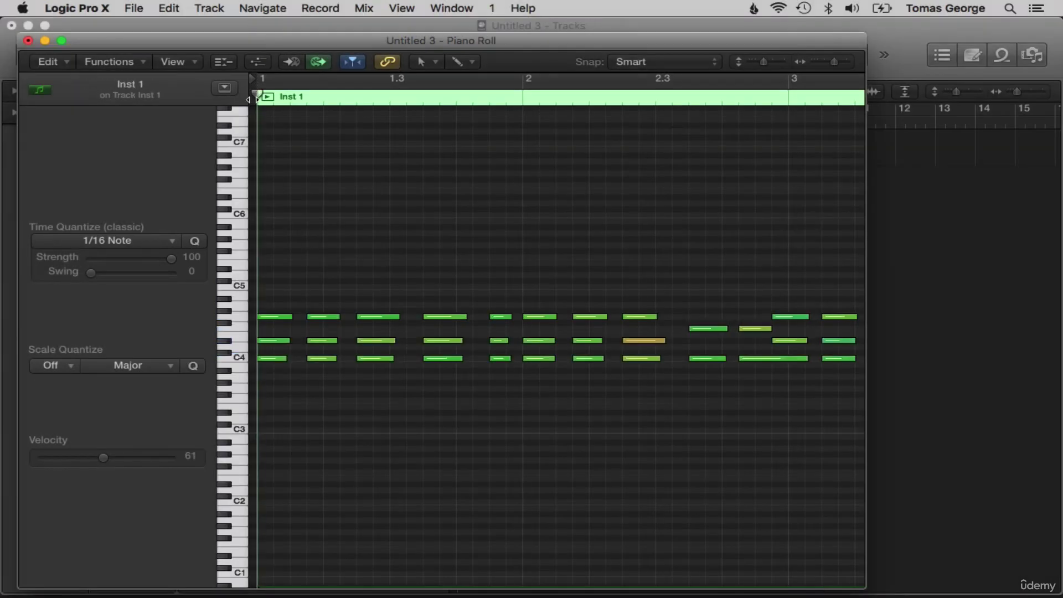
key(space)
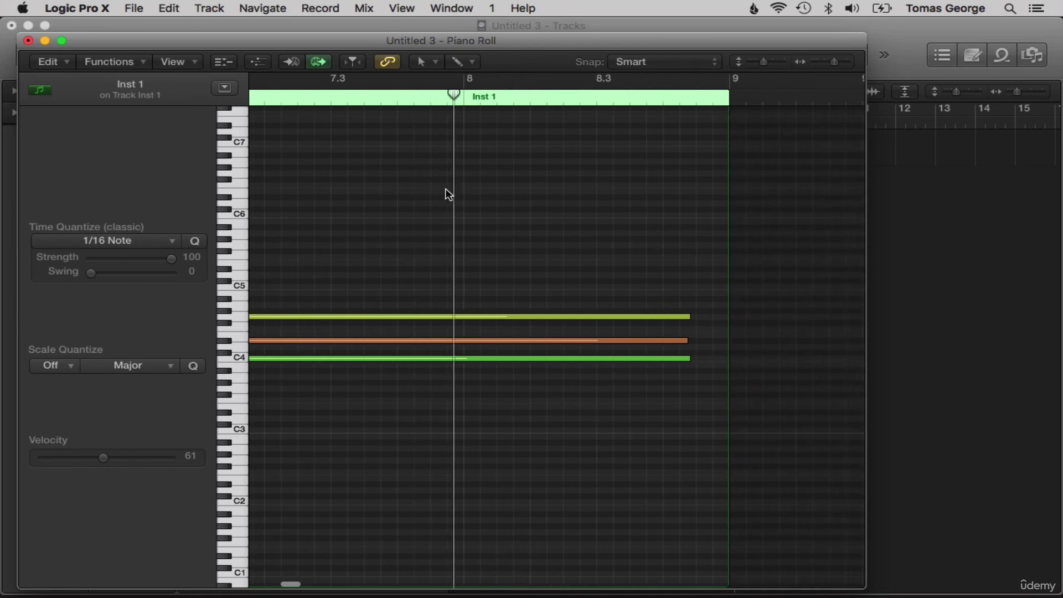
scroll(449, 195, left, 5)
scroll(448, 195, left, 3)
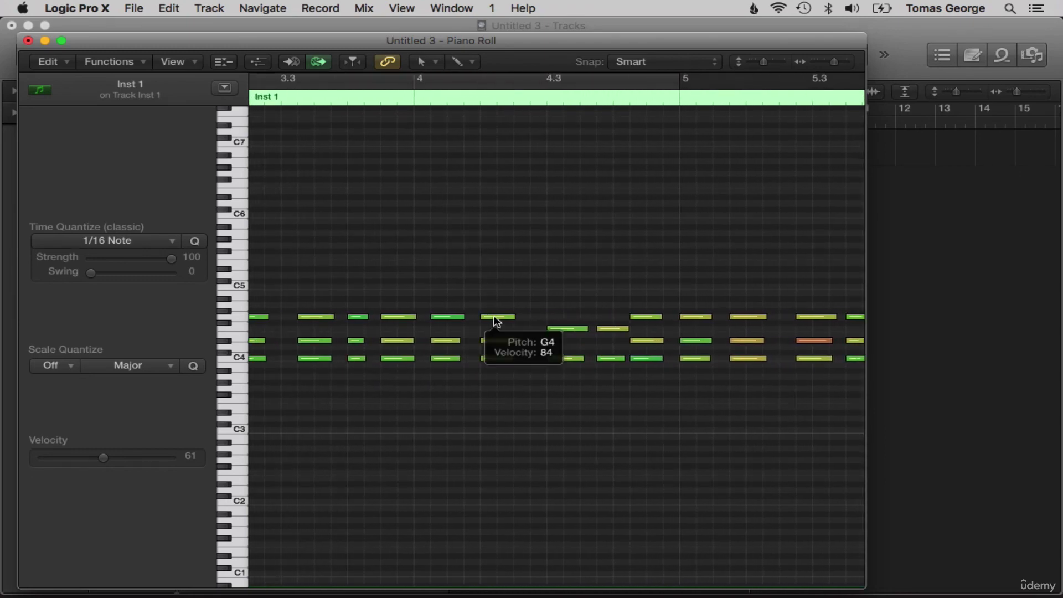
scroll(496, 322, left, 6)
scroll(497, 322, left, 2)
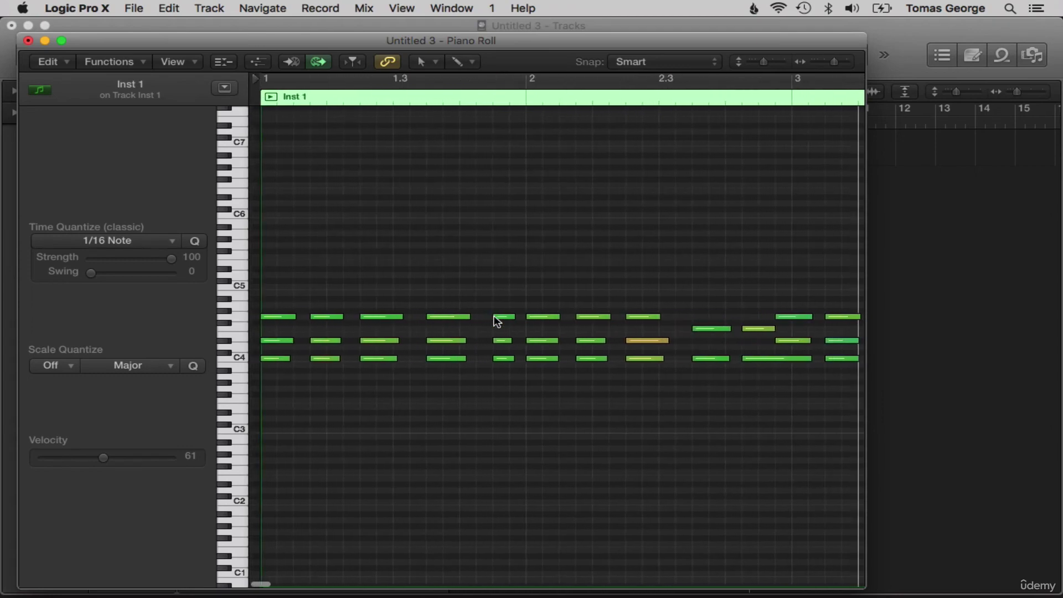
- Lower the velocity of the loud middle notes before 2.3 in bar 2 and near 5.3 in bar 5 to about 86 and 93 with the Velocity Tool
click(654, 341)
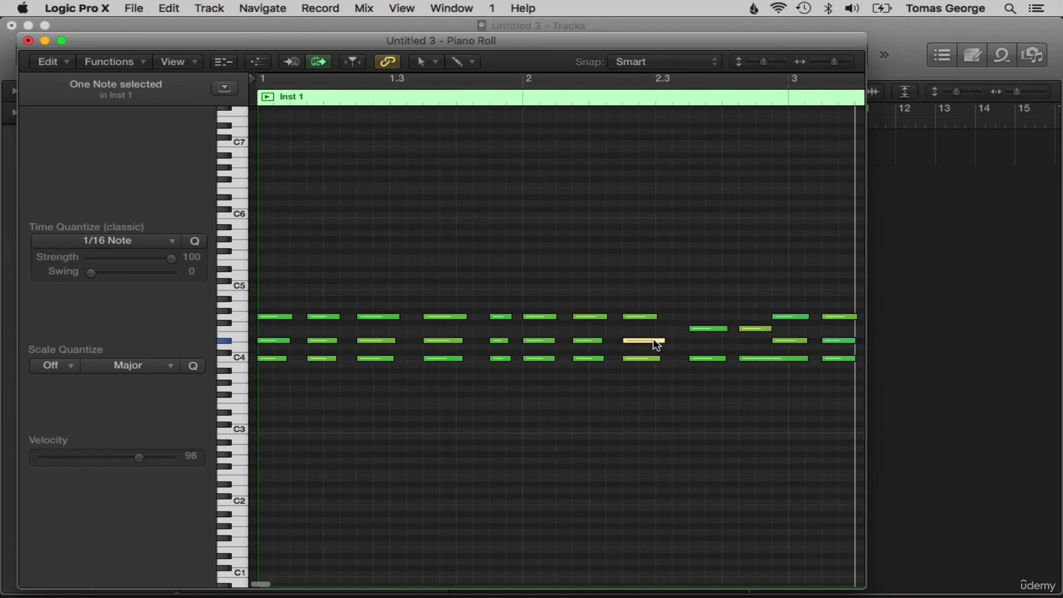
click(465, 67)
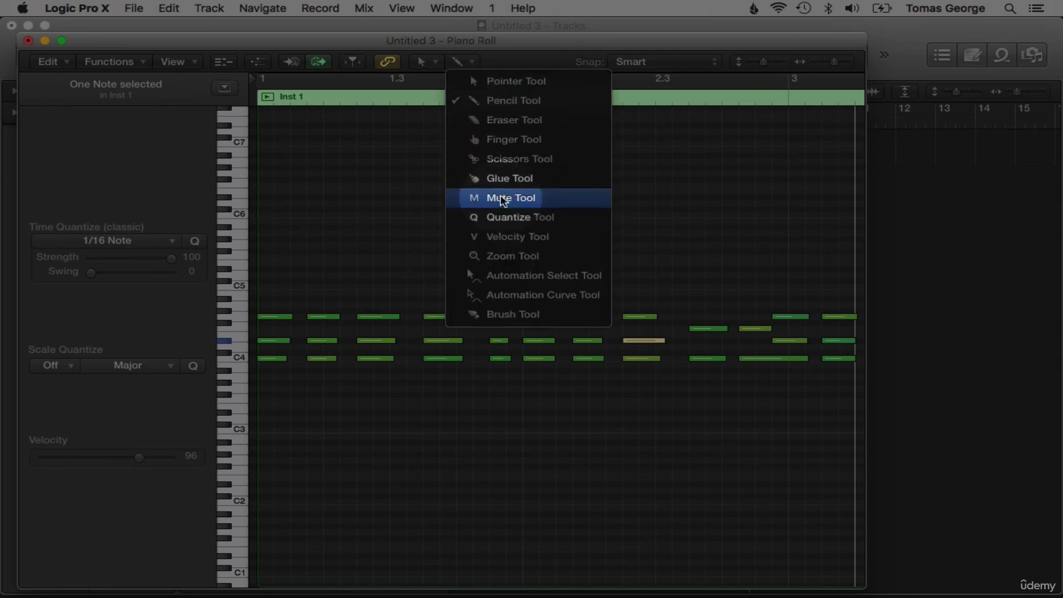
click(514, 237)
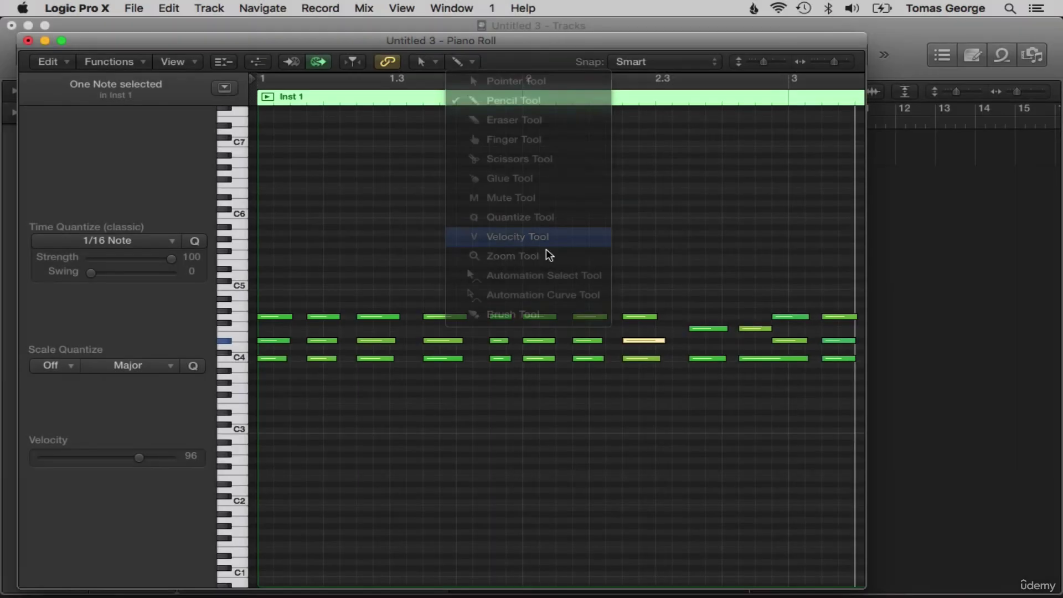
drag(644, 342, 640, 372)
key(space)
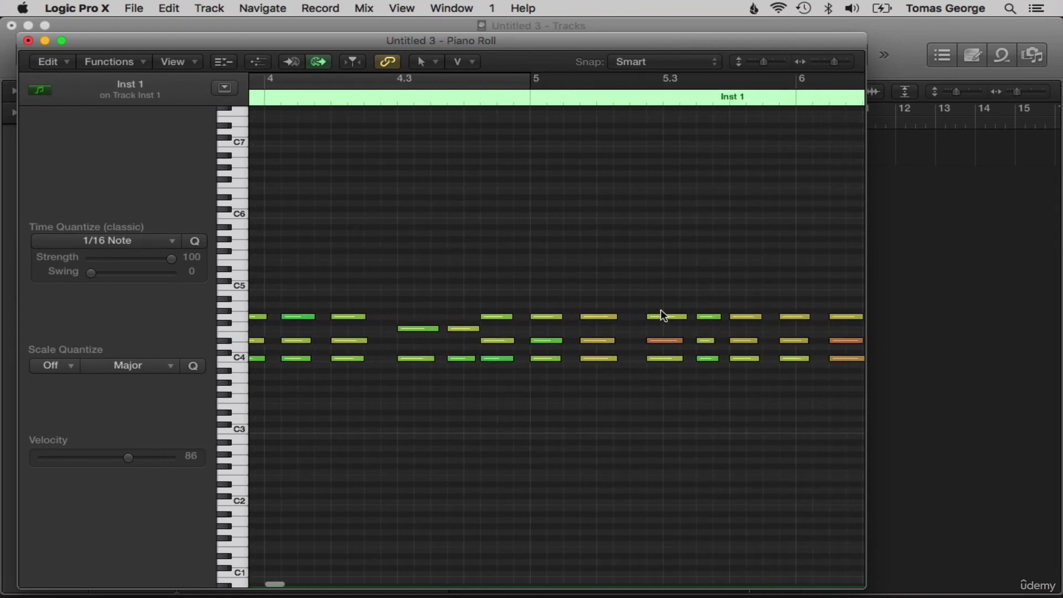
drag(665, 340, 663, 394)
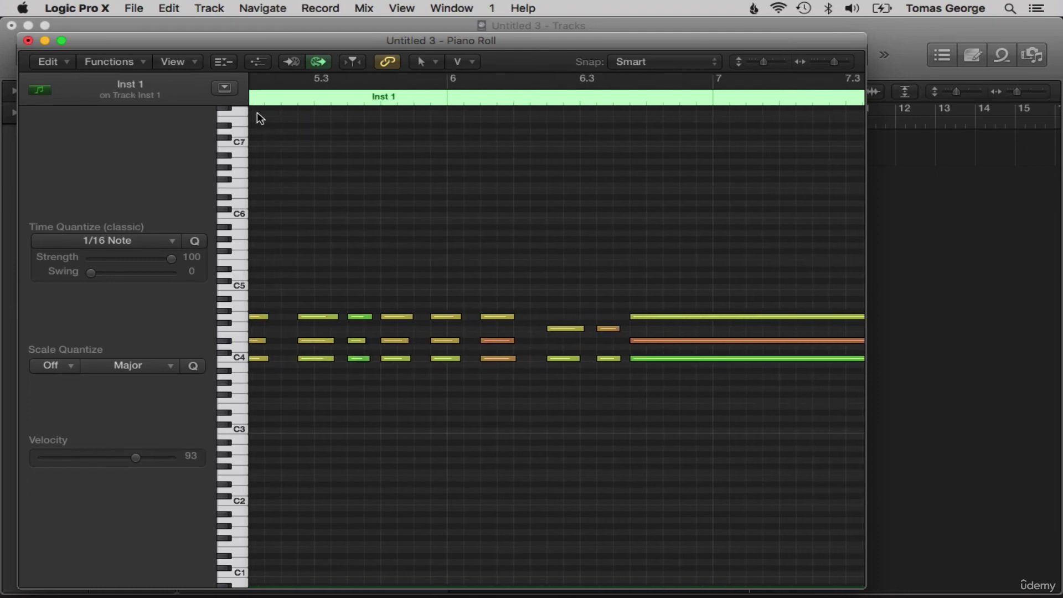
- Show the MIDI draw area, examine the Modulation curve from bar 2 to bar 6, and switch to the Pencil Tool
click(258, 61)
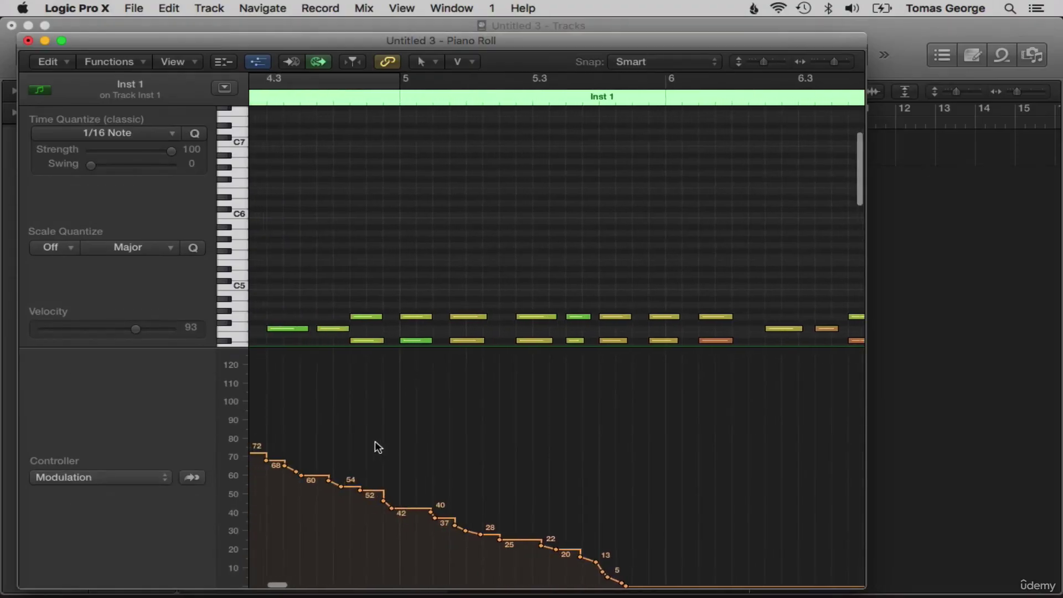
scroll(374, 446, left, 10)
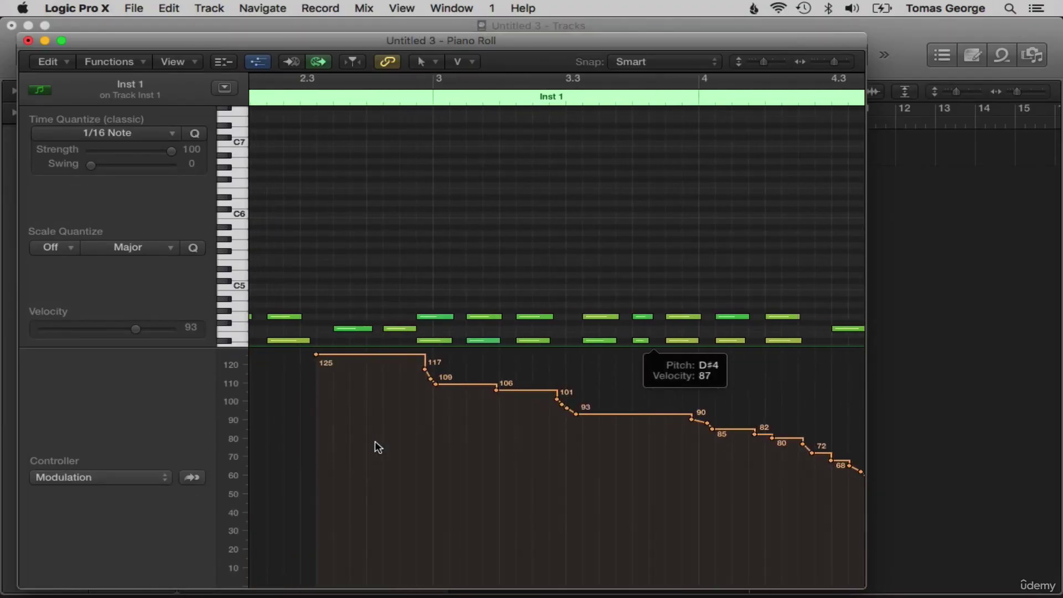
scroll(374, 441, right, 7)
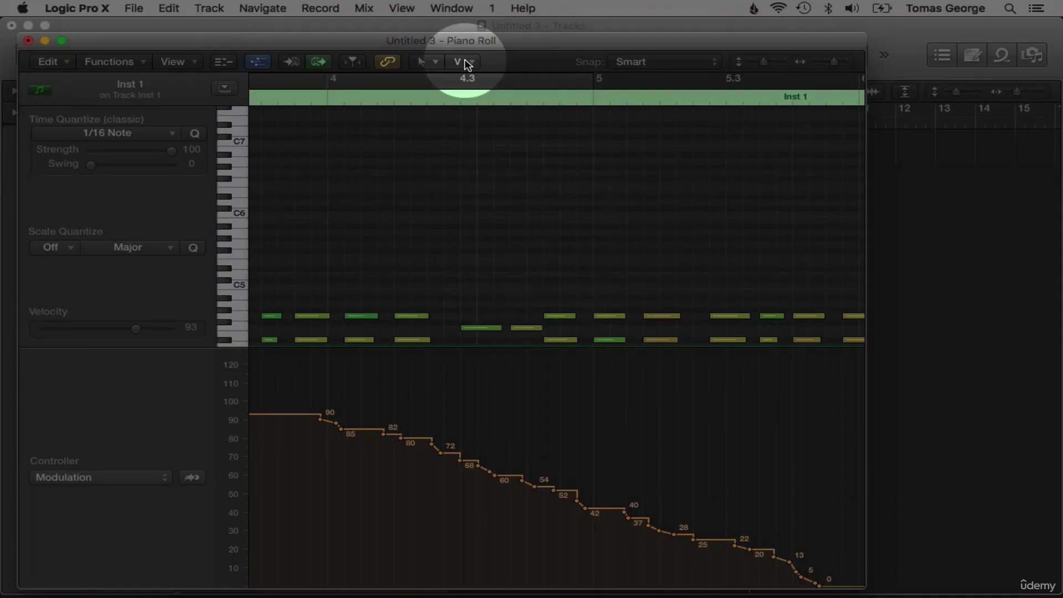
click(465, 62)
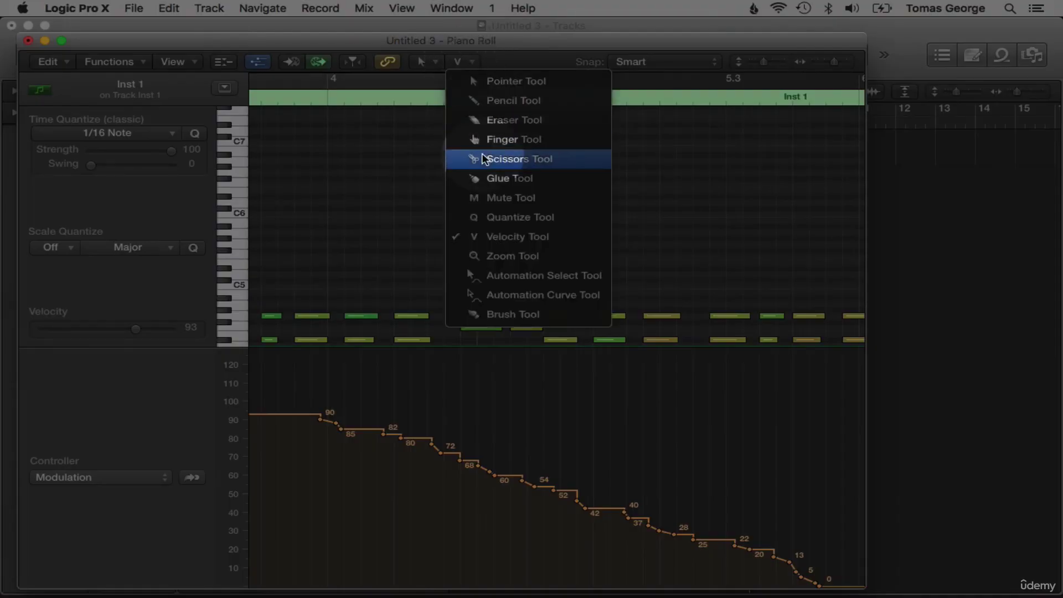
click(493, 101)
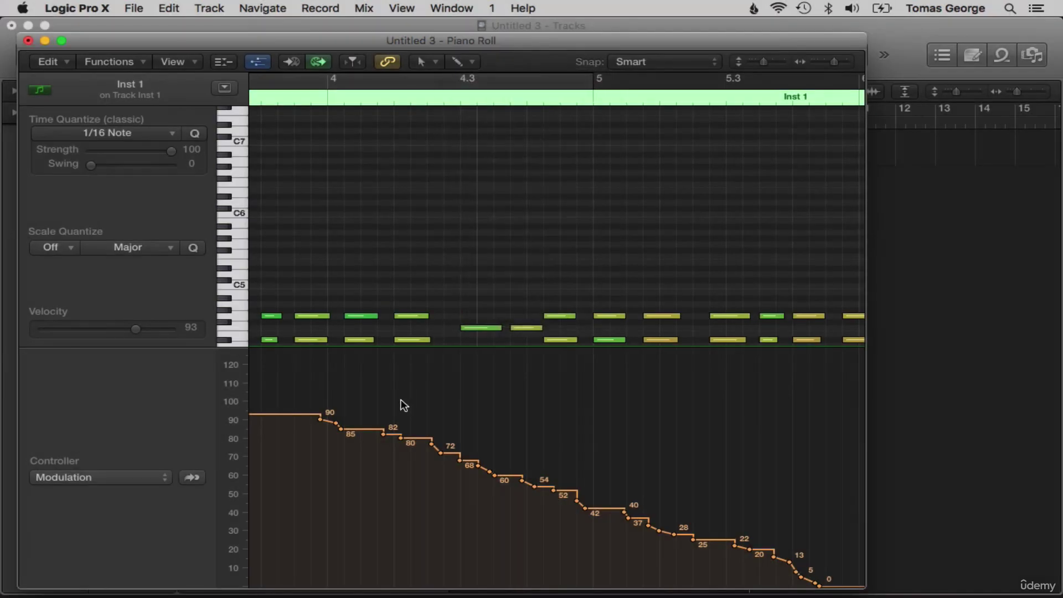
- Redraw the stepped Modulation curve freehand, falling from 93 at bar 4 to 0 shortly before bar 6
click(318, 415)
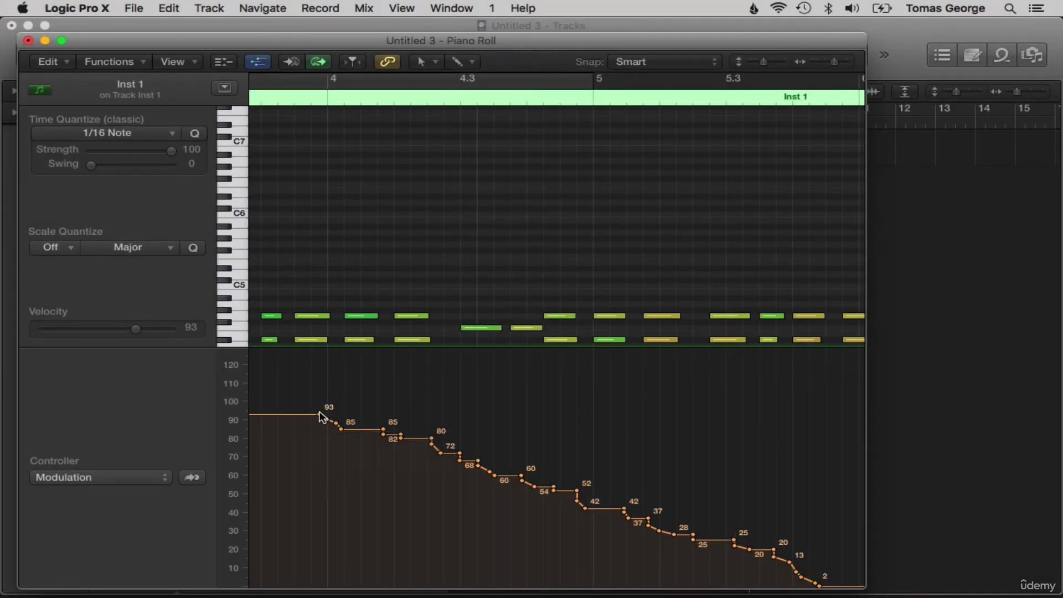
mouse_move(320, 417)
mouse_down()
mouse_move(463, 449)
mouse_move(492, 472)
mouse_move(803, 584)
mouse_up()
scroll(759, 517, down, 5)
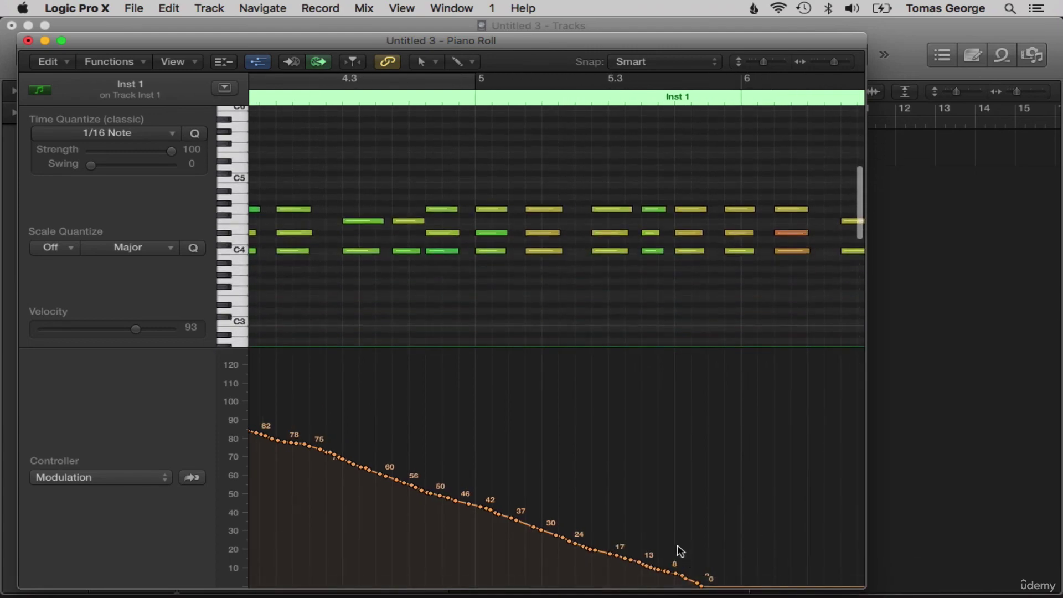
- Replace the Modulation curve with a straight ramp from 93 at bar 4 down to 0 shortly before bar 6
drag(702, 587, 323, 450)
scroll(323, 449, left, 5)
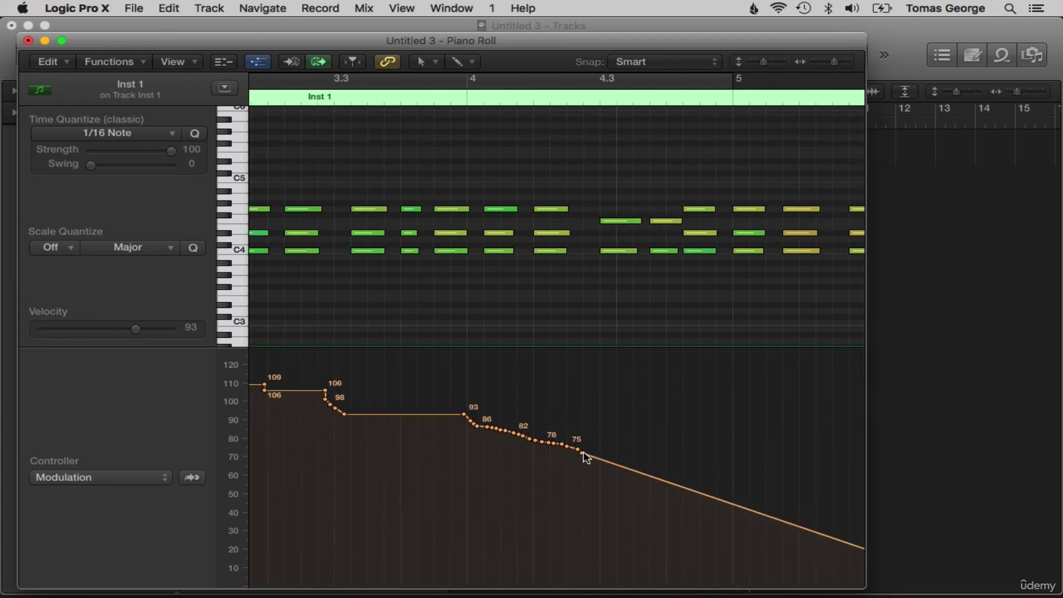
drag(583, 454, 466, 415)
scroll(466, 416, right, 5)
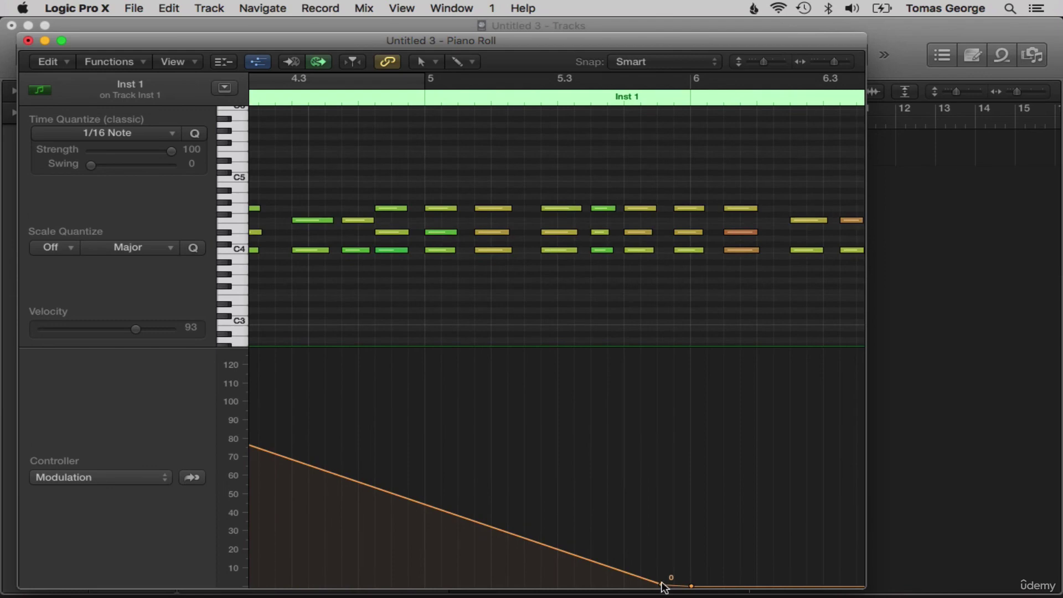
mouse_move(664, 586)
mouse_down()
mouse_move(695, 585)
mouse_move(671, 586)
mouse_up()
scroll(653, 510, right, 10)
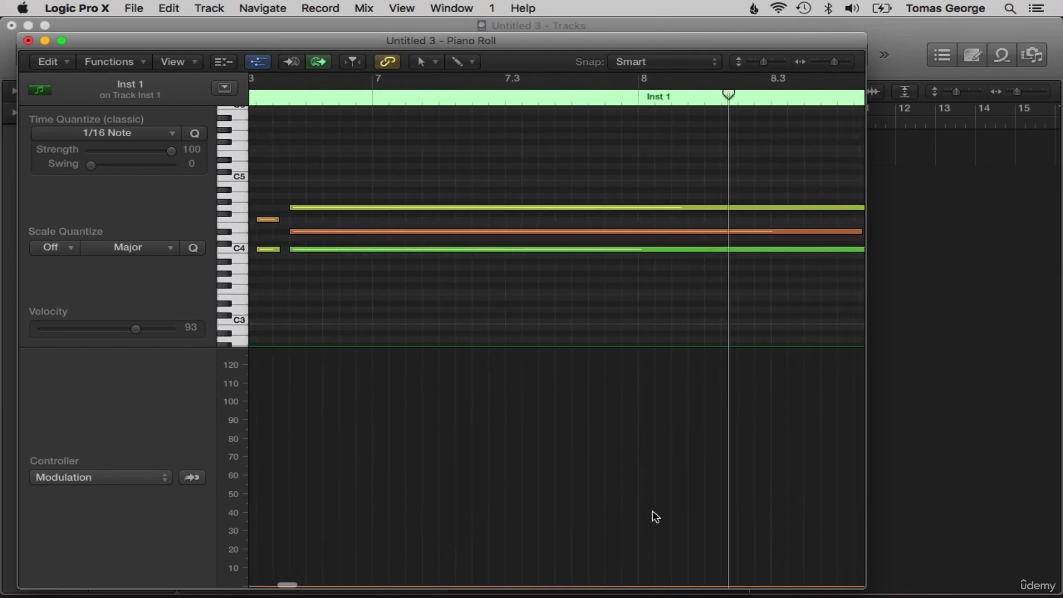
scroll(653, 511, left, 15)
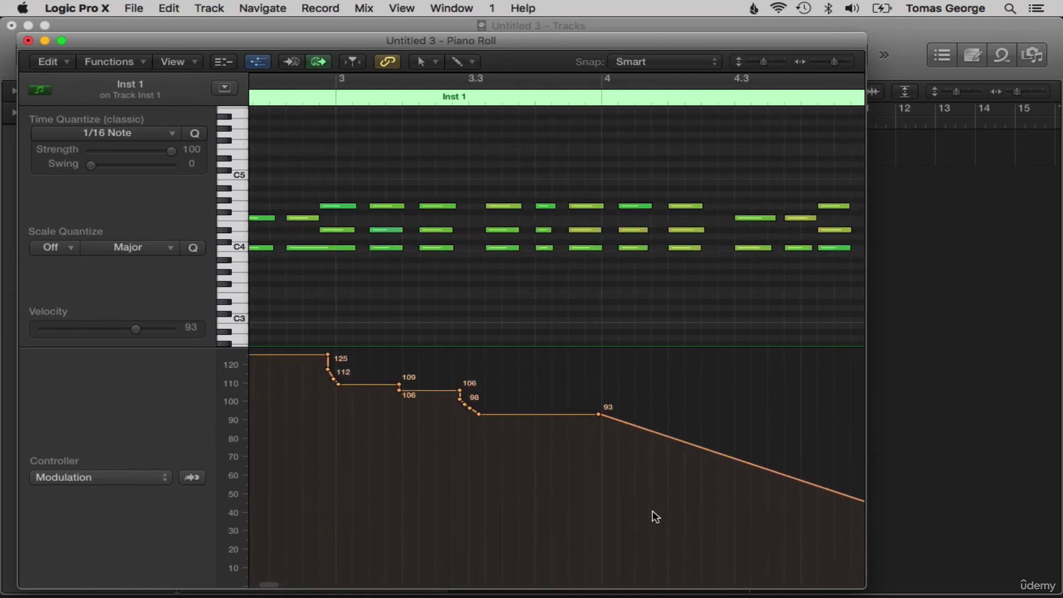
scroll(653, 512, left, 2)
drag(628, 418, 607, 390)
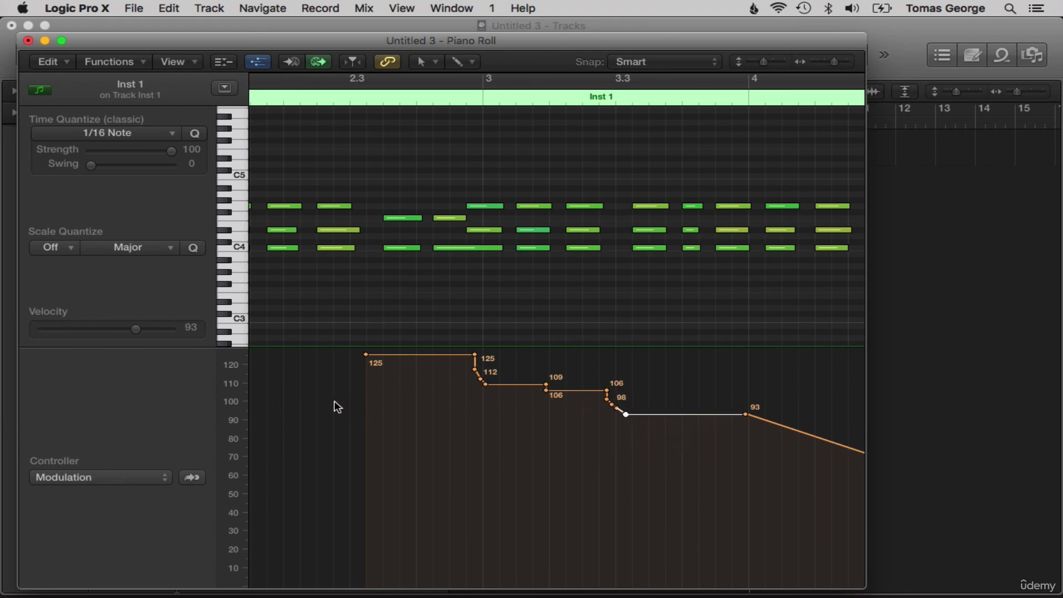
- Show the Pitch Bend controller and redraw its rise as a smoother curve from about 1 at bar 7 to 63 before bar 8
click(151, 476)
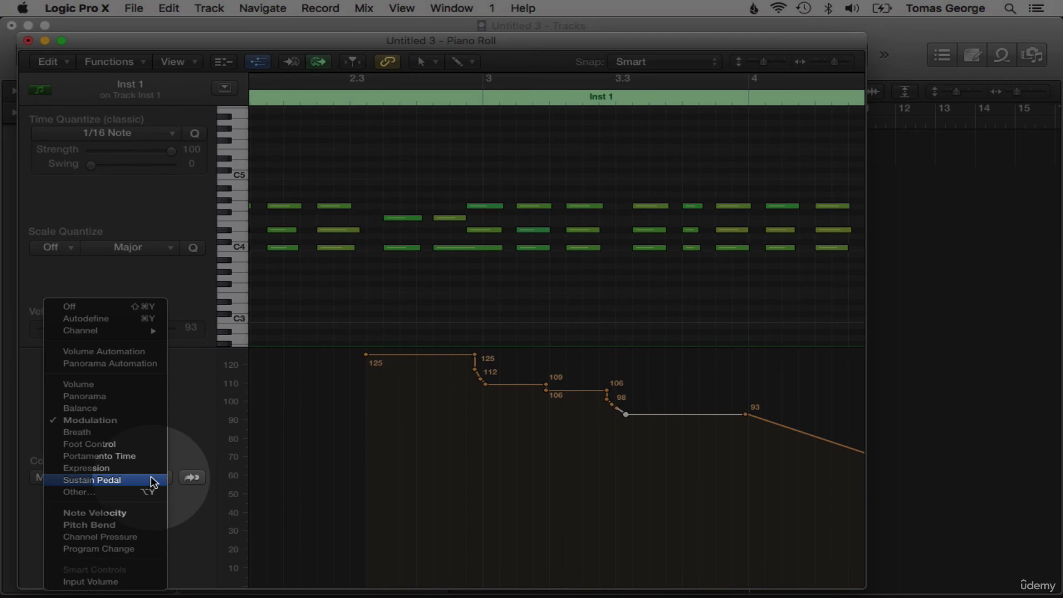
click(105, 525)
scroll(472, 460, right, 15)
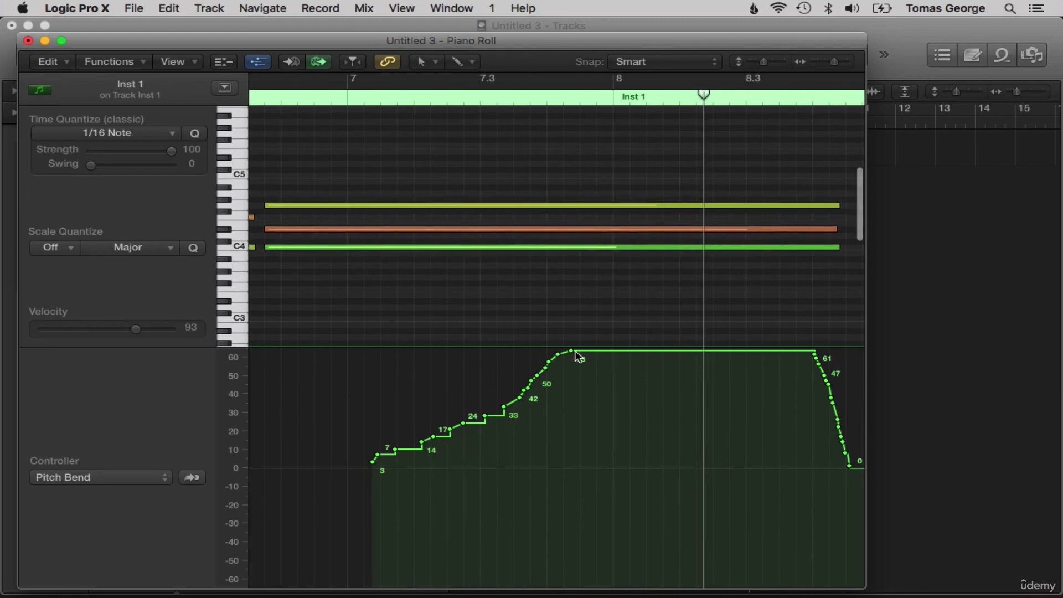
drag(570, 350, 514, 413)
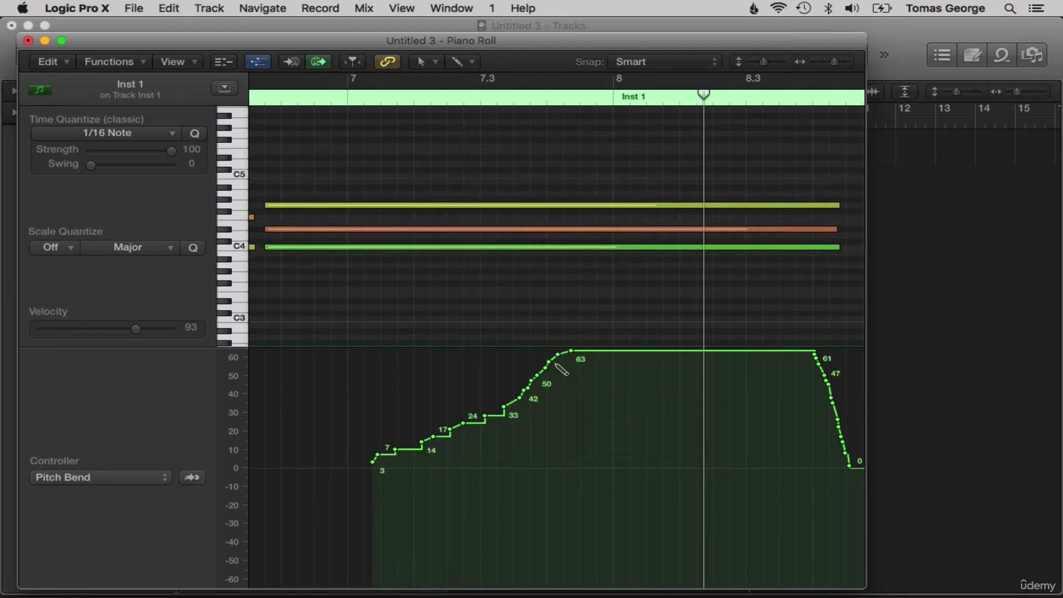
mouse_move(560, 358)
mouse_down()
mouse_move(496, 412)
mouse_move(347, 466)
mouse_up()
scroll(347, 466, right, 5)
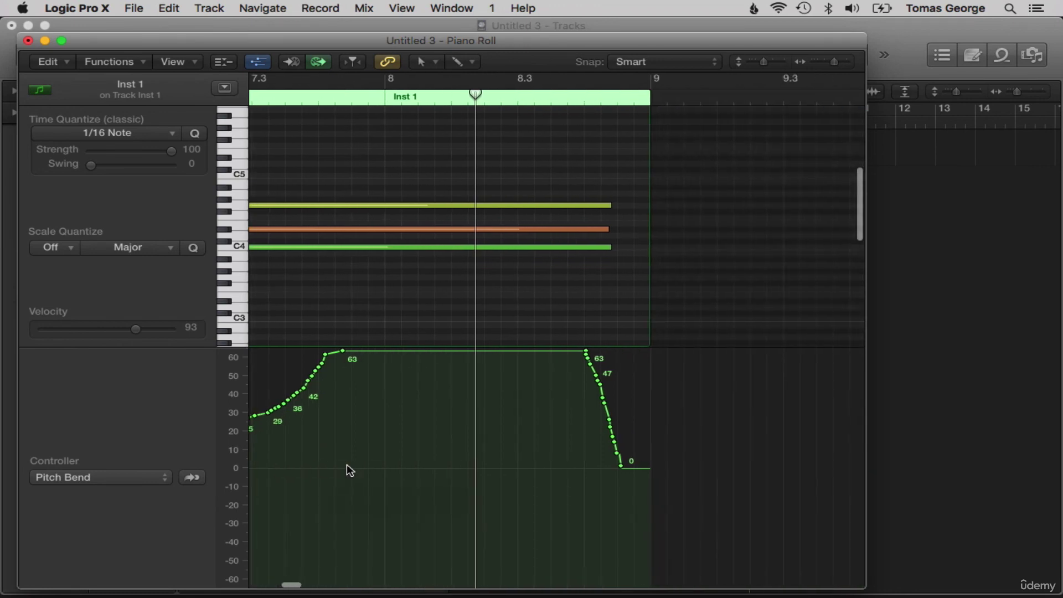
scroll(441, 425, left, 6)
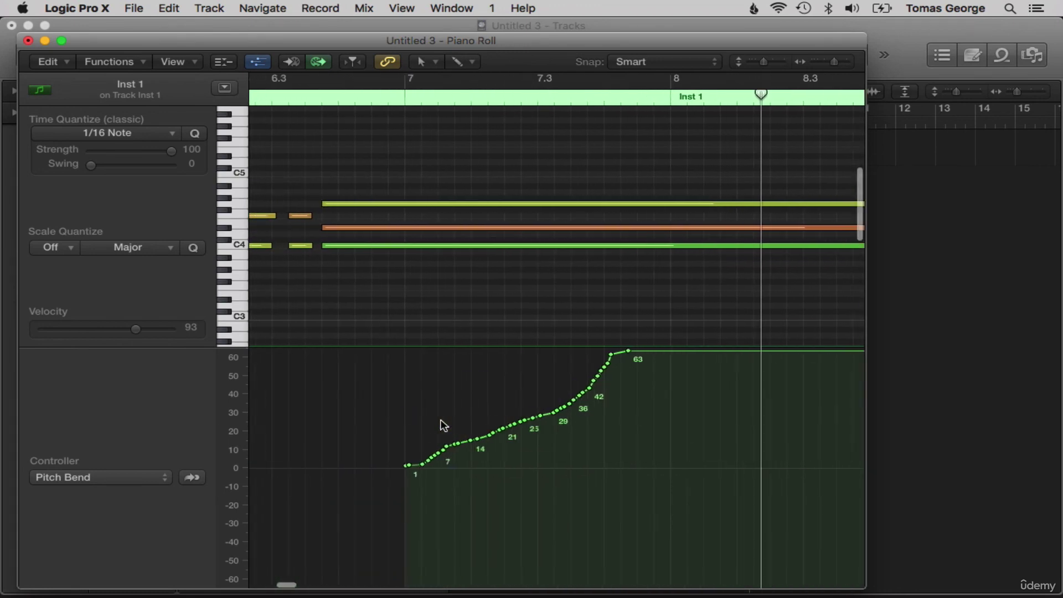
- Play the Inst 1 region from bar 1 while viewing its Note Velocity and Pitch Bend data, and close the Piano Roll with the playhead back at bar 1
key(space)
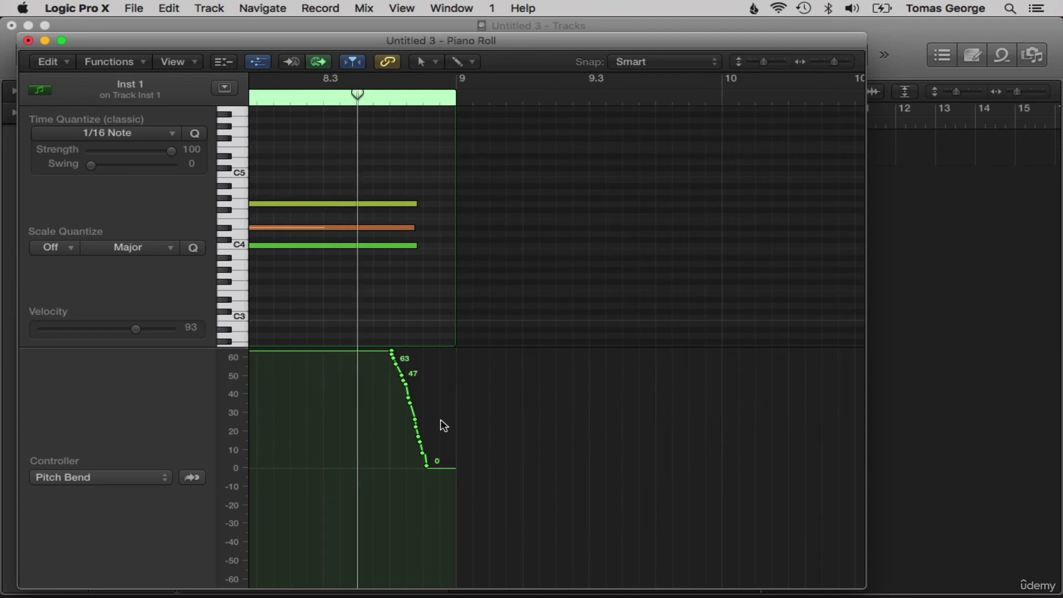
key(Return)
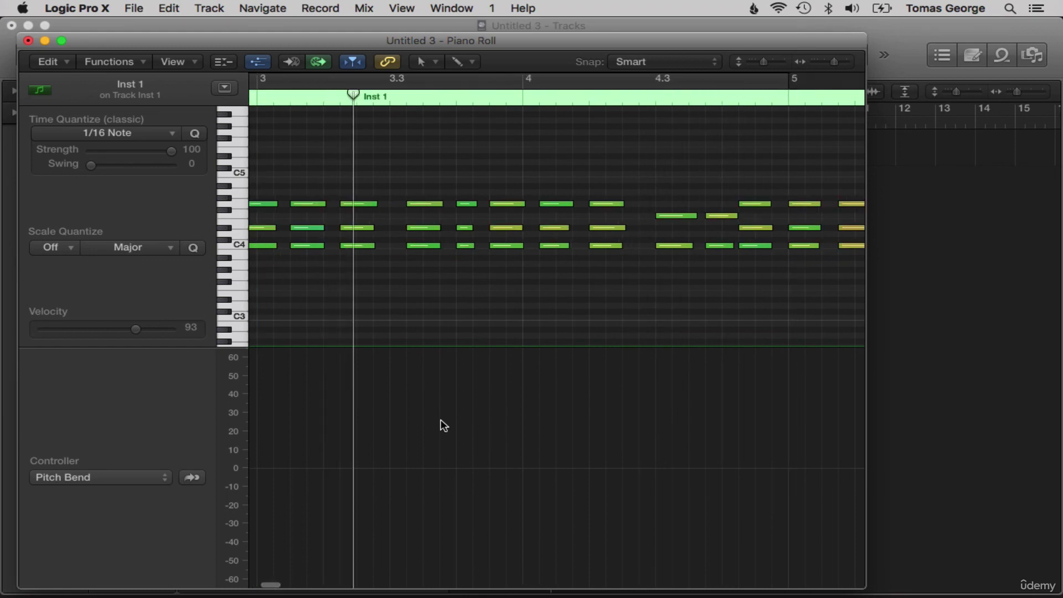
click(162, 475)
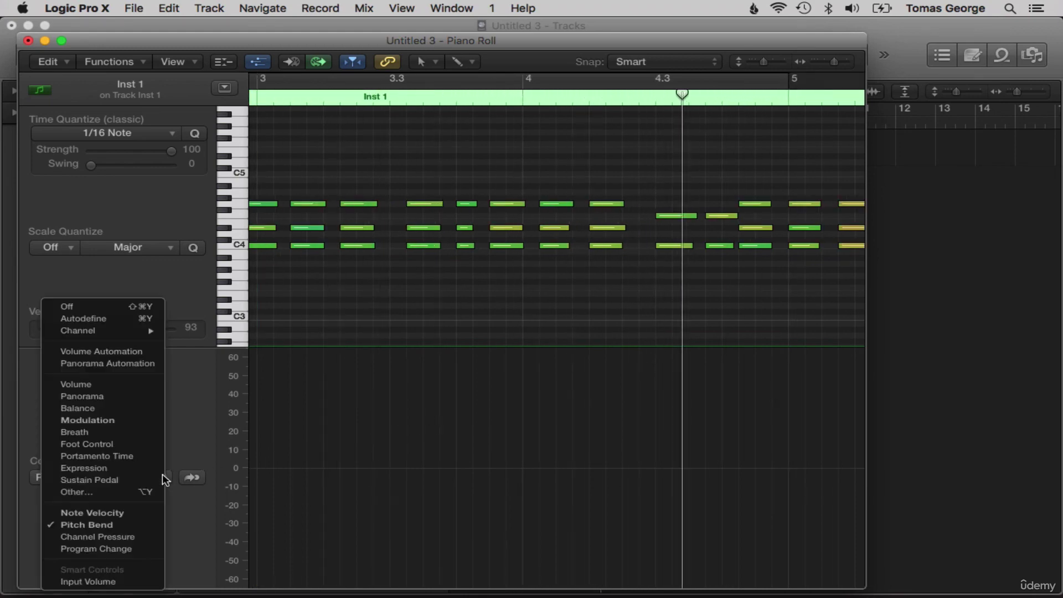
click(108, 513)
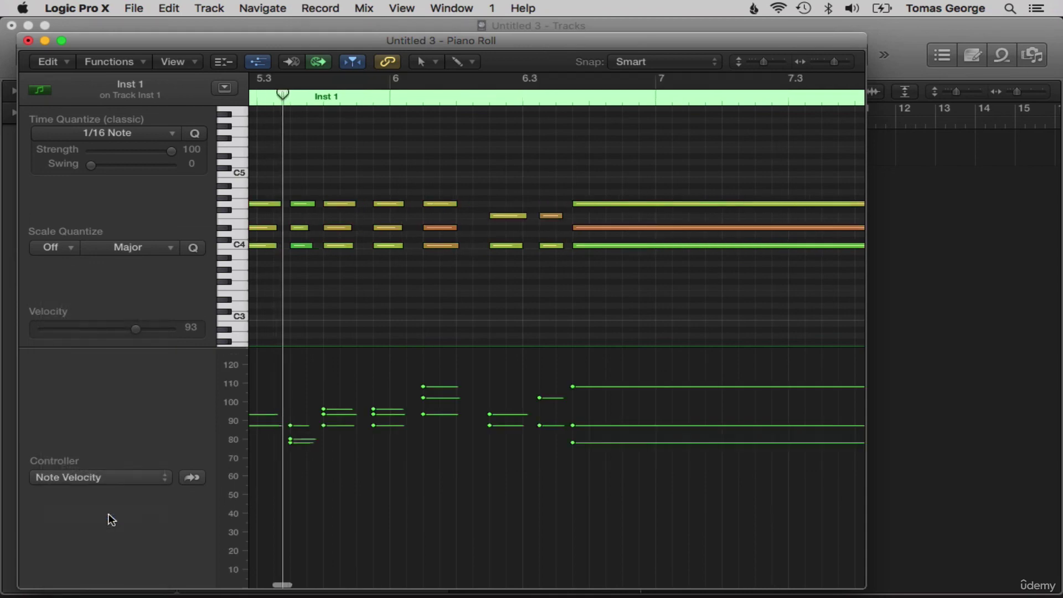
click(166, 478)
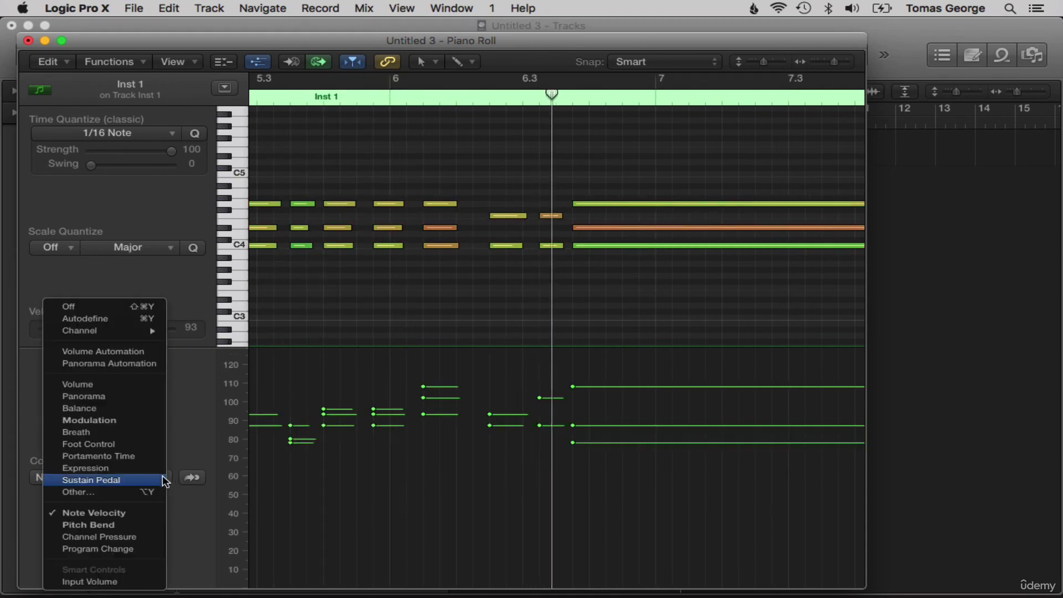
click(102, 525)
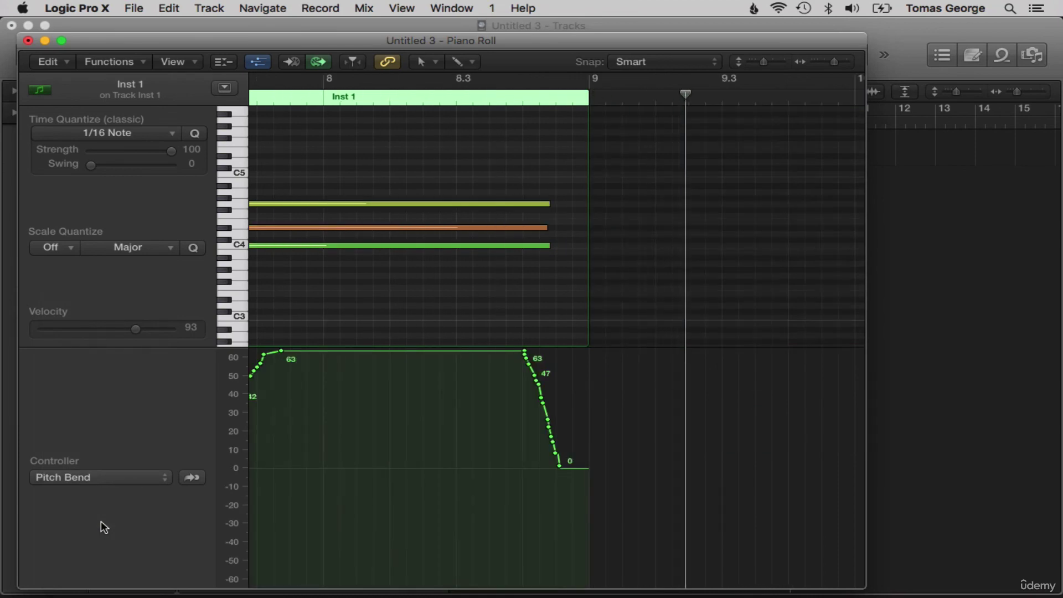
click(29, 41)
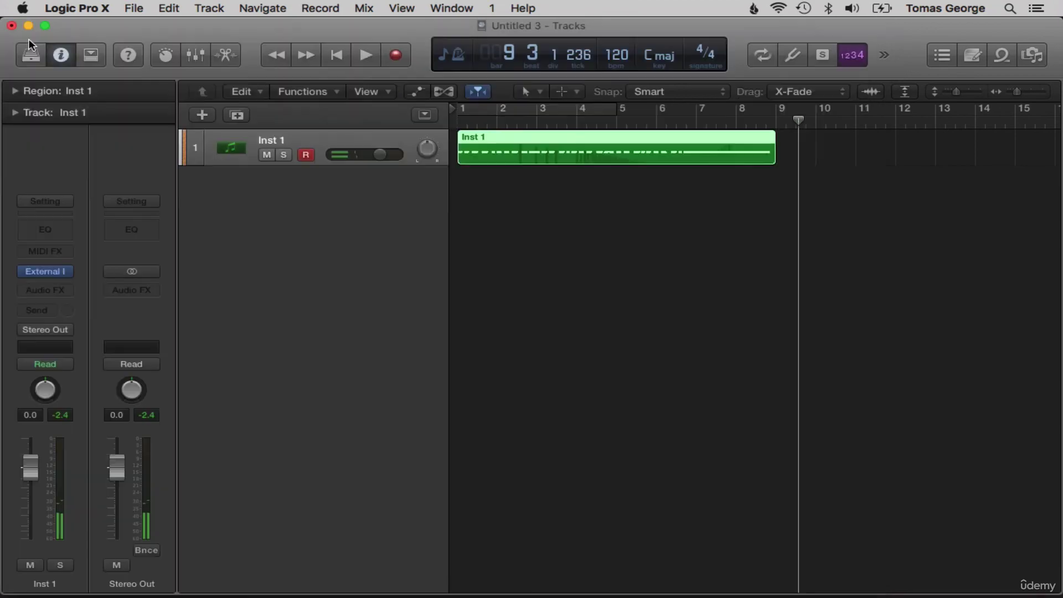
key(Return)
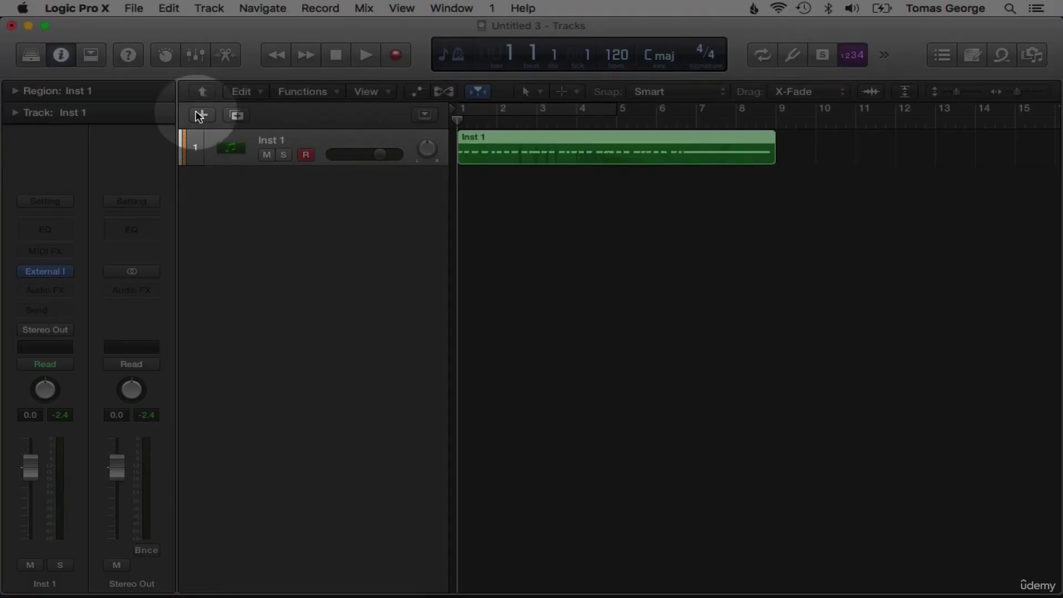
- Create one new audio track with Input 1 + 2 as its input and Output 1 + 2 as its output
click(202, 115)
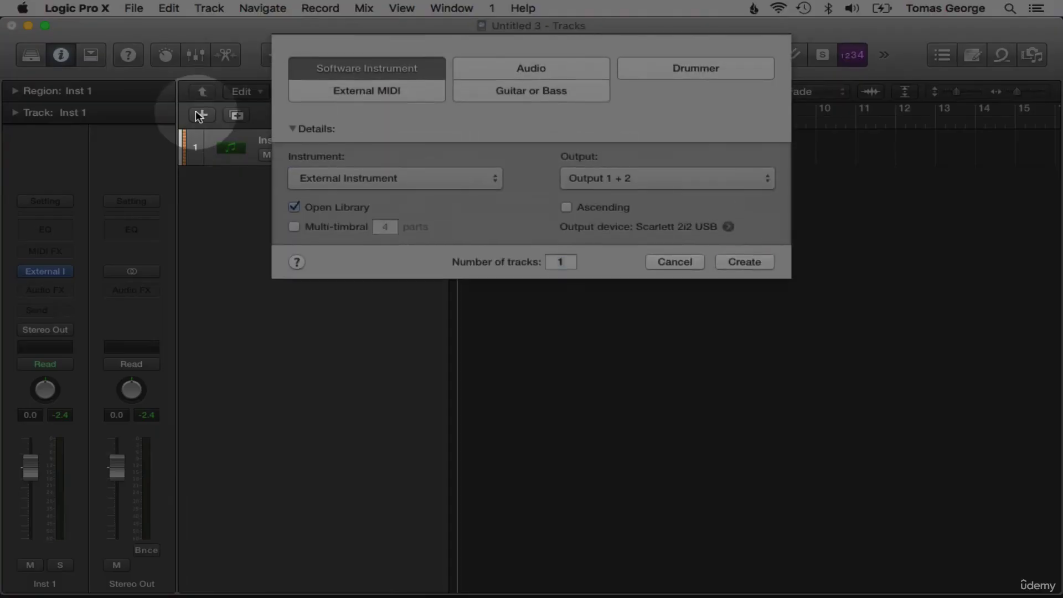
click(513, 72)
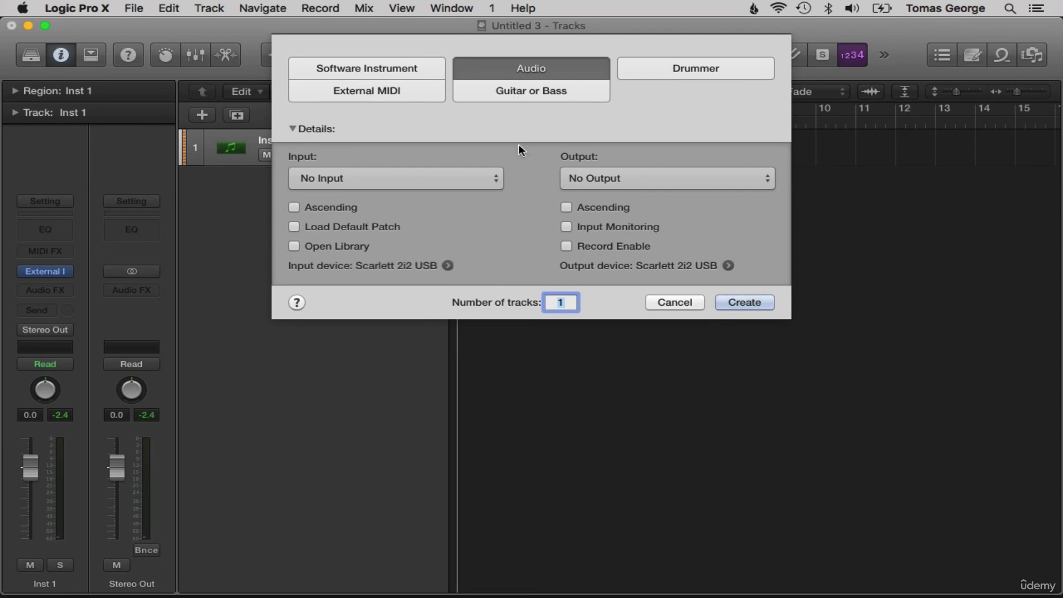
click(469, 183)
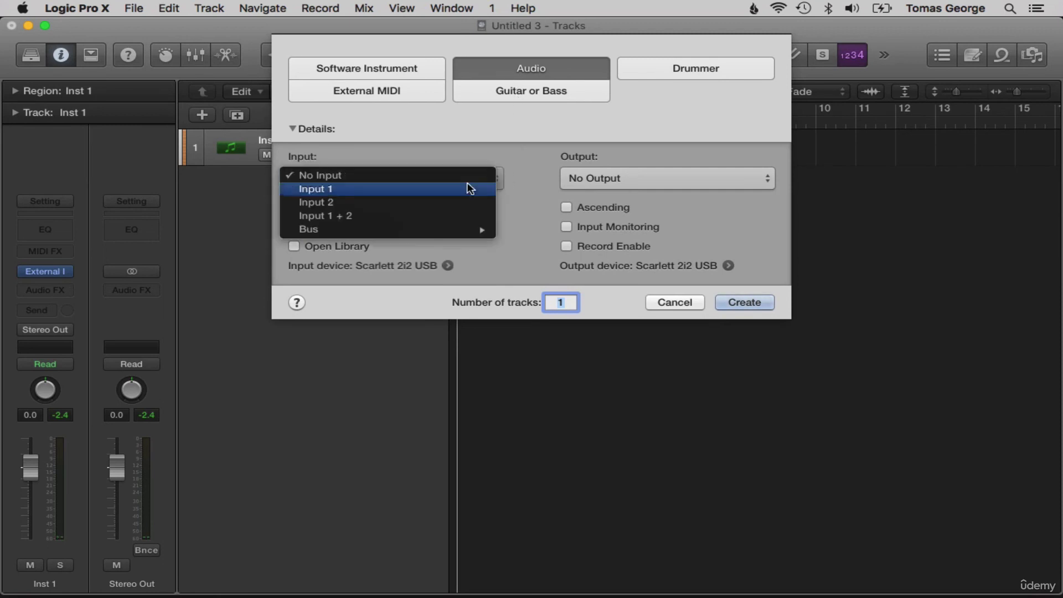
click(351, 216)
click(583, 182)
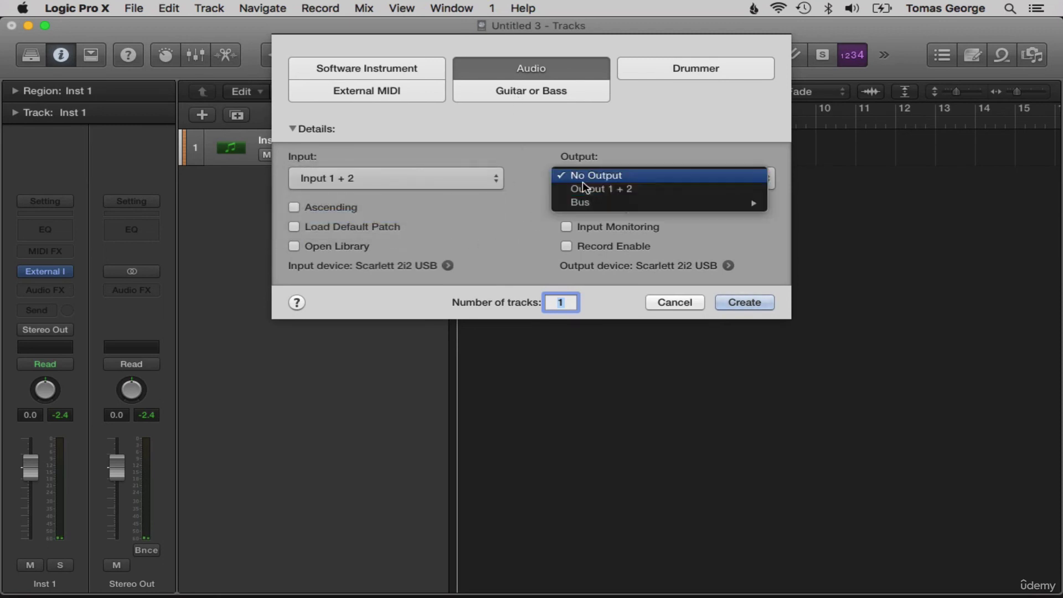
click(619, 188)
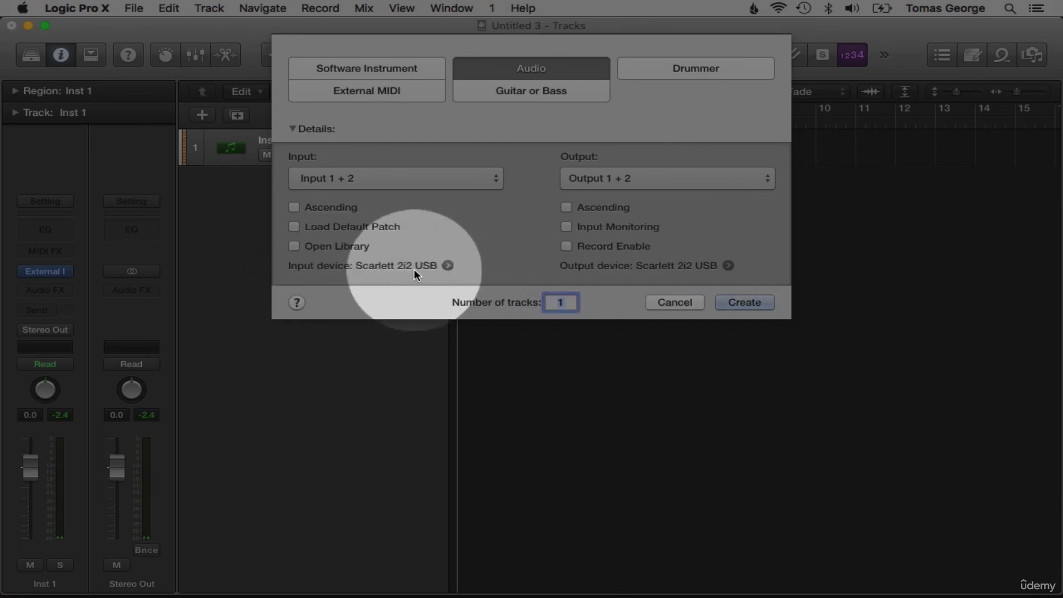
click(756, 303)
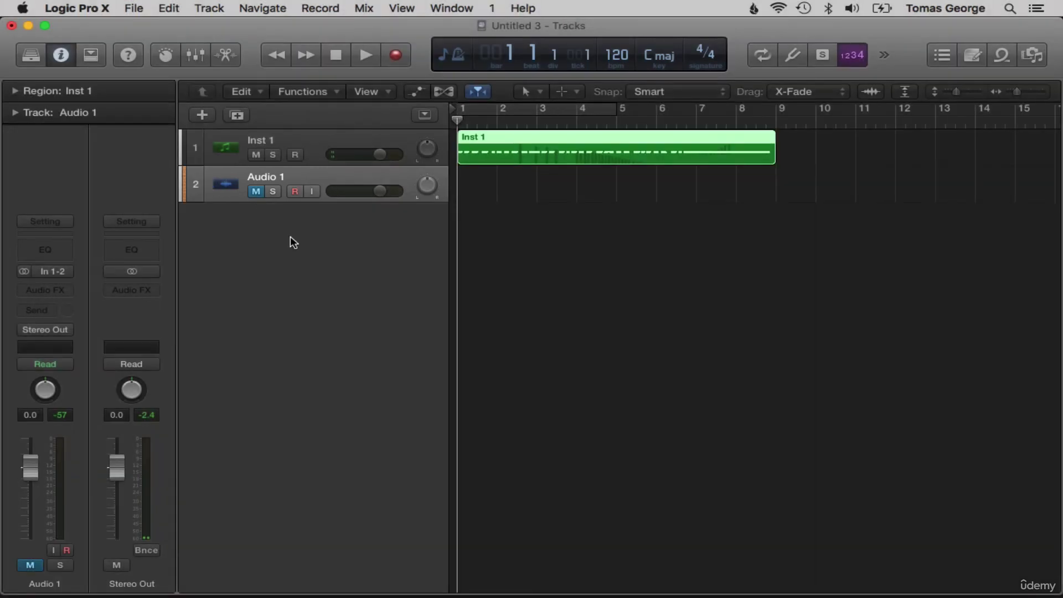
- Record the synth's output onto the Audio 1 track from bar 1 to about bar 11 and deselect the new region
key(r)
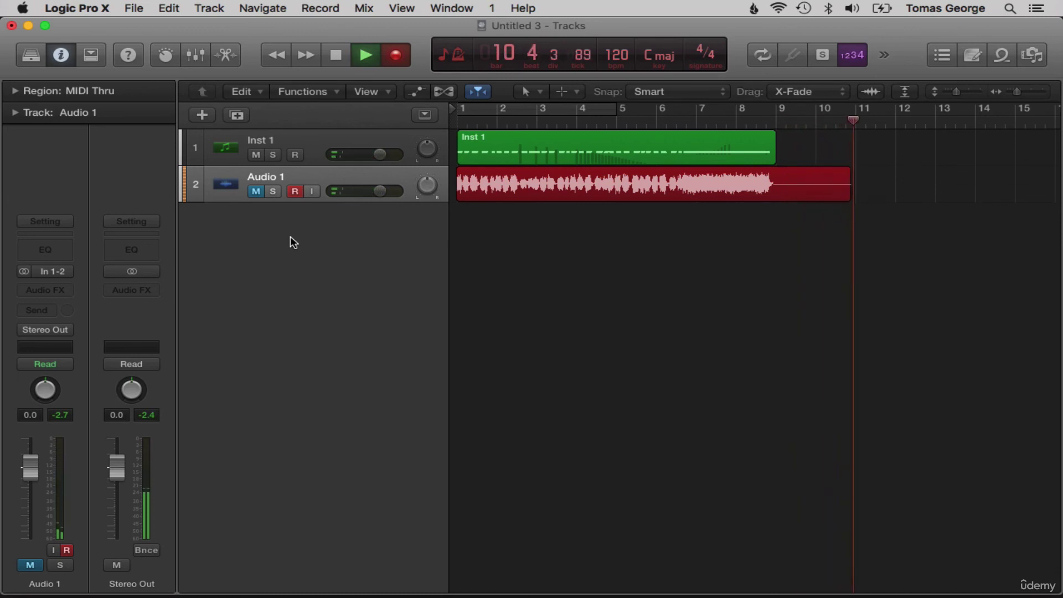
key(space)
click(476, 247)
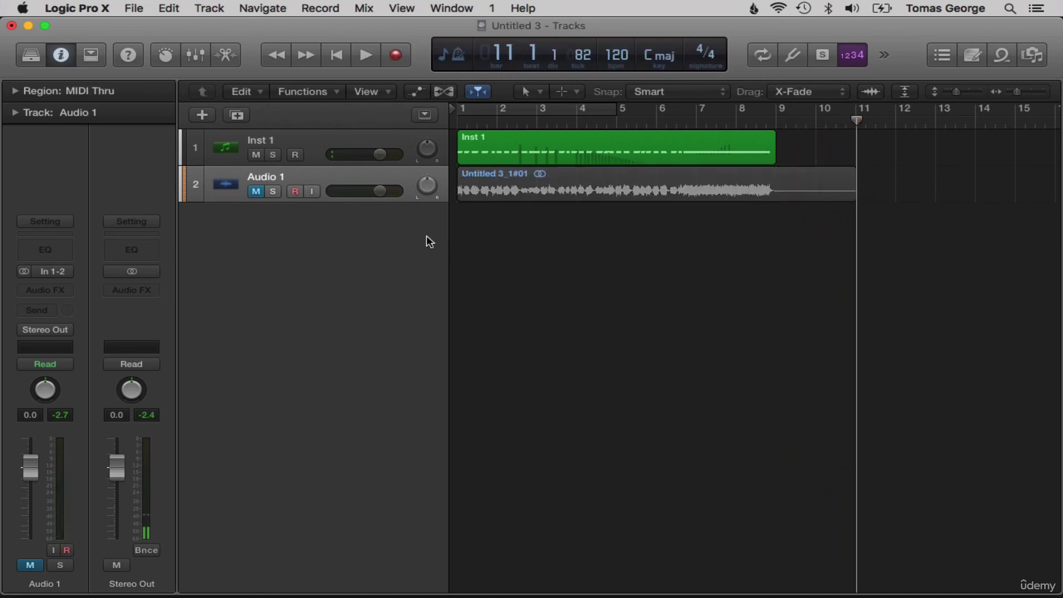
- Switch the mute from Audio 1 to Inst 1 and play the recorded audio from bar 1, returning the playhead to the start
click(257, 192)
click(256, 155)
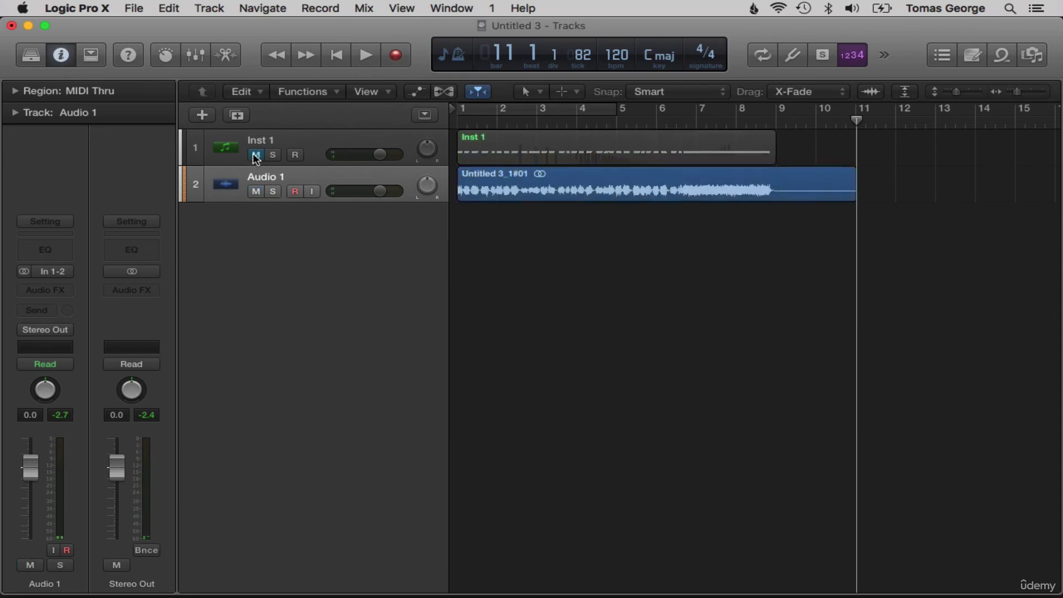
key(Return)
key(space)
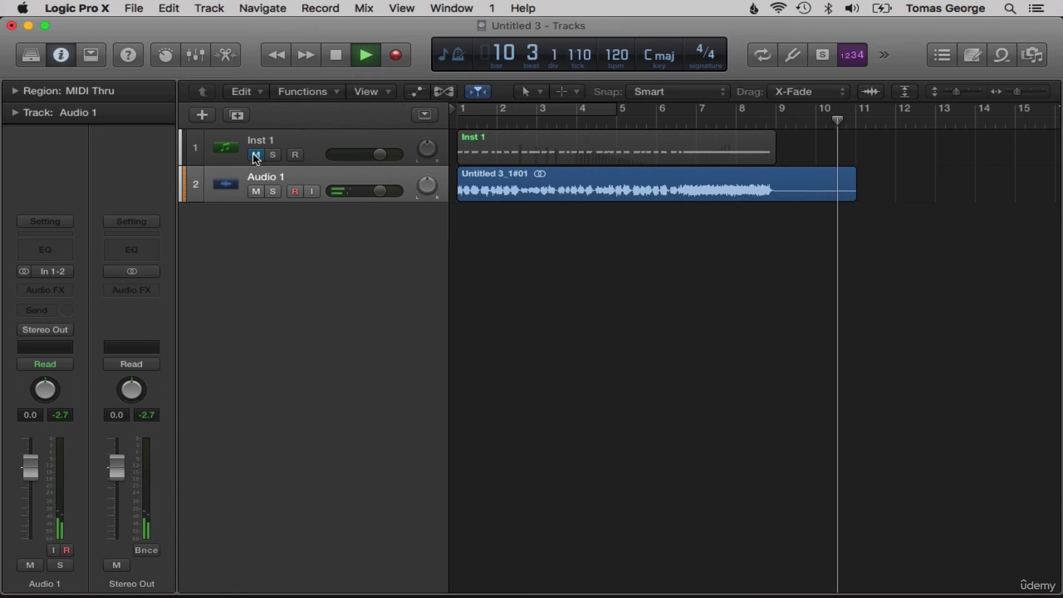
key(space)
key(Return)
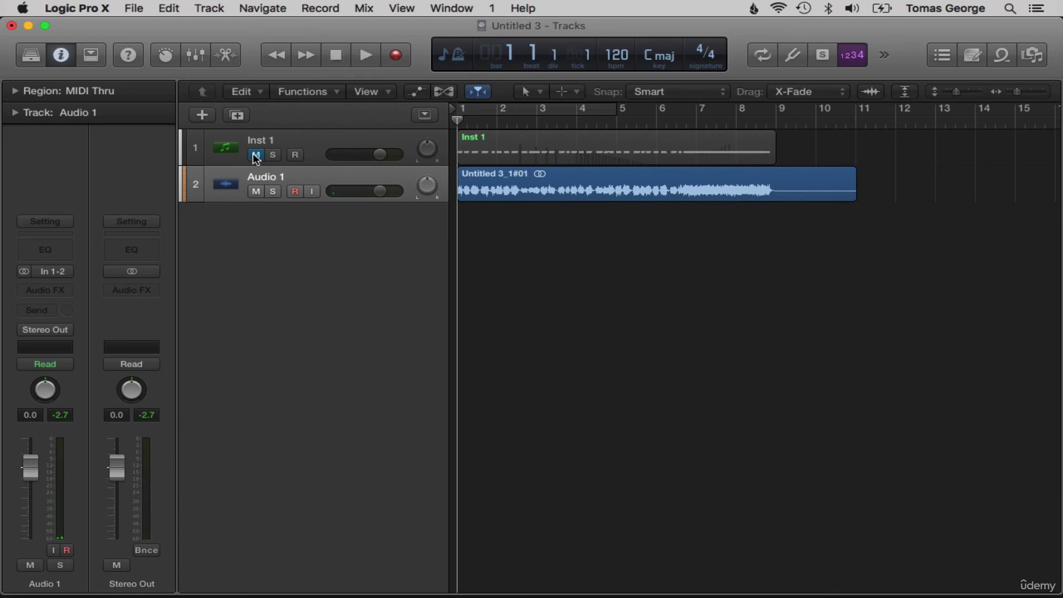